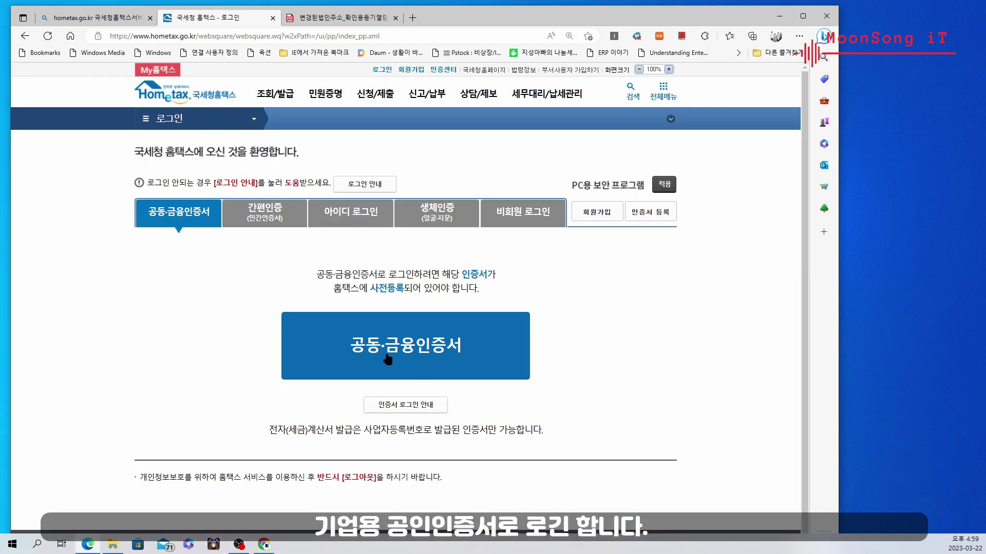
Sign in to Hometax with the company's joint certificate and its password
click(388, 358)
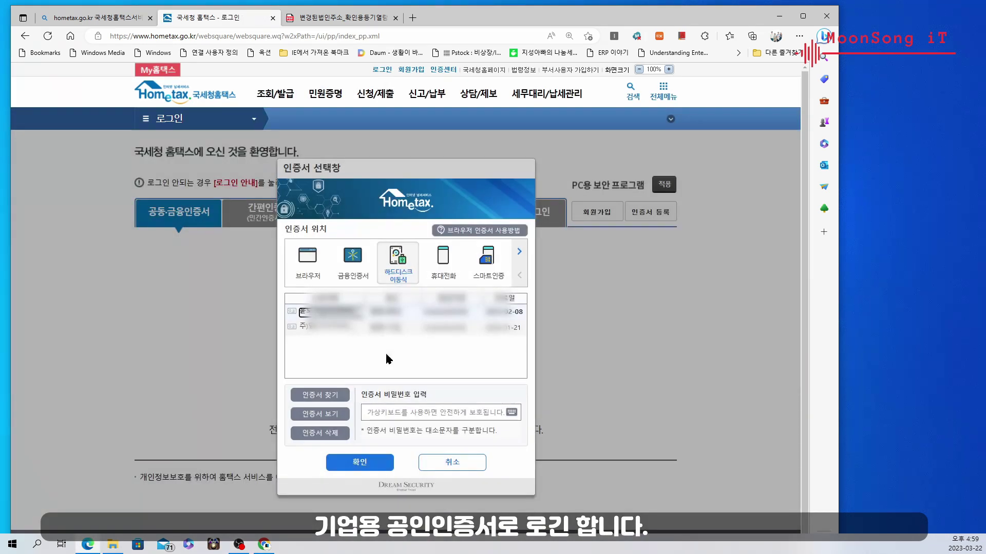
click(320, 327)
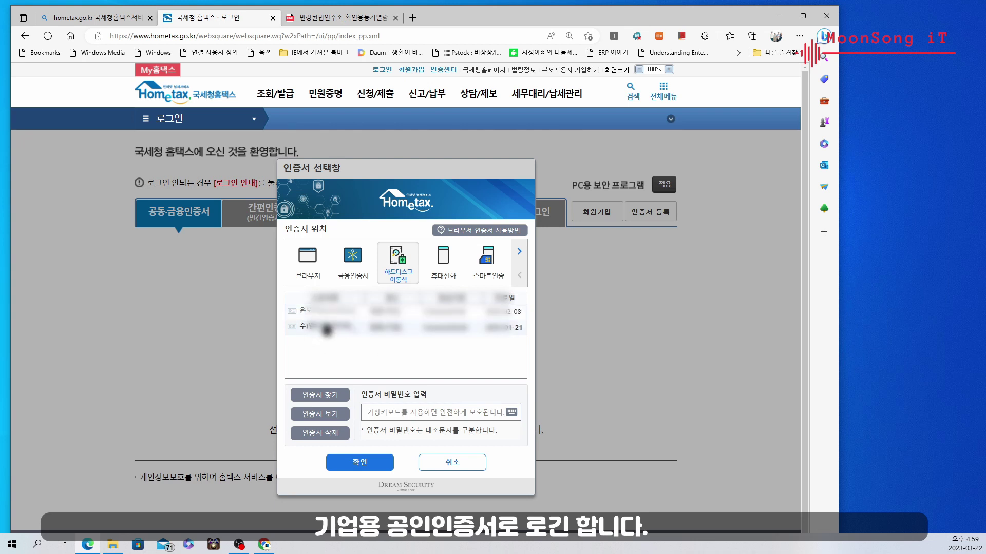
click(382, 413)
text(************)
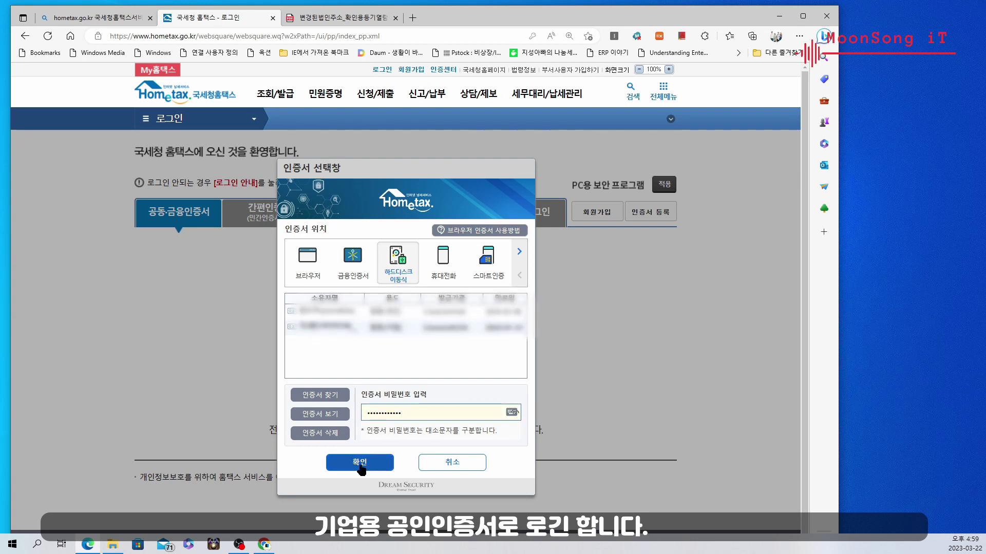
click(359, 463)
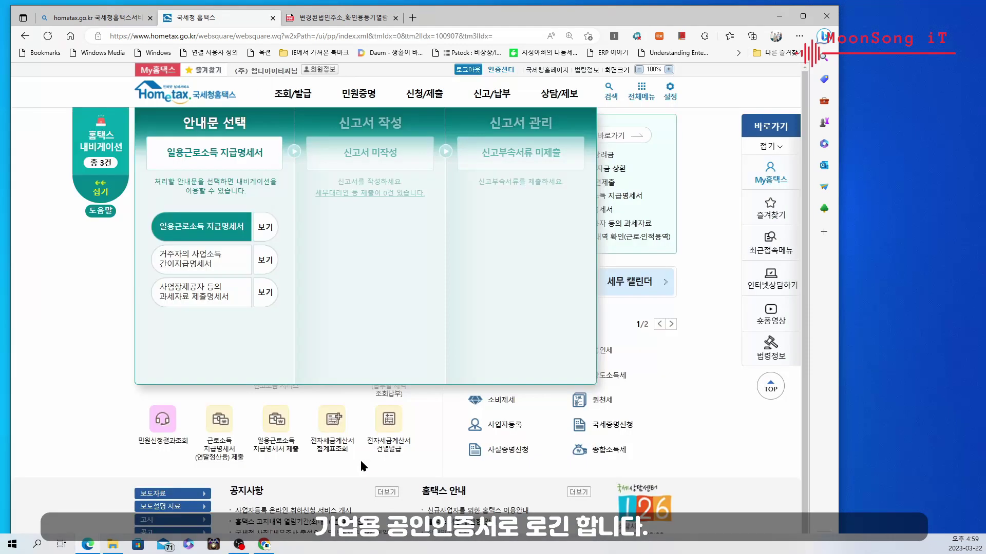
Dismiss the notice popup and go to the 신청/제출 page
click(193, 235)
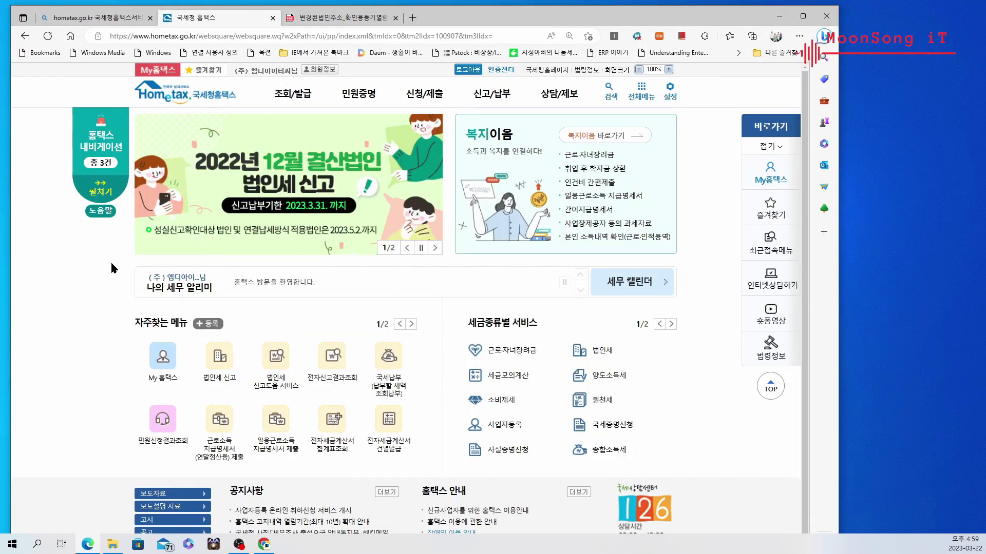
mouse_move(384, 102)
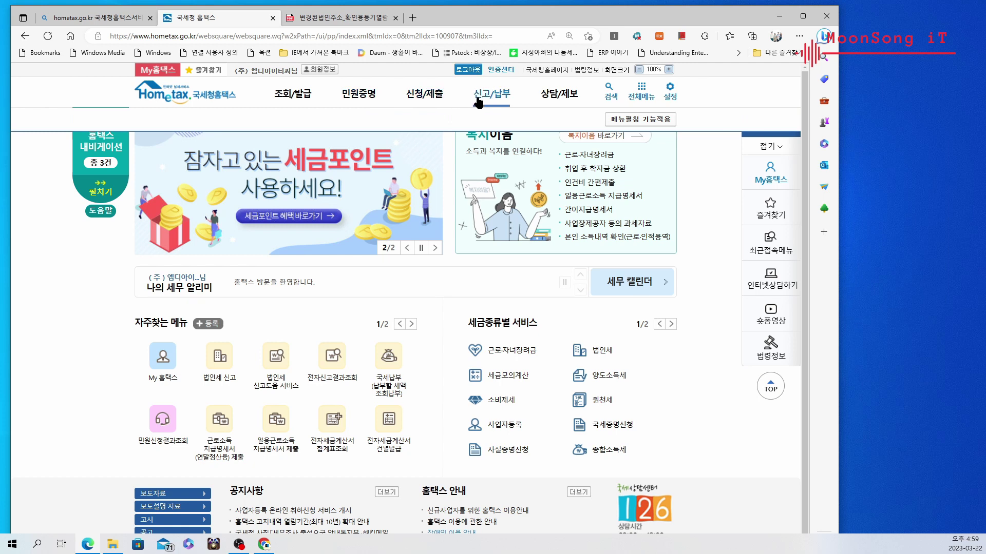
click(425, 100)
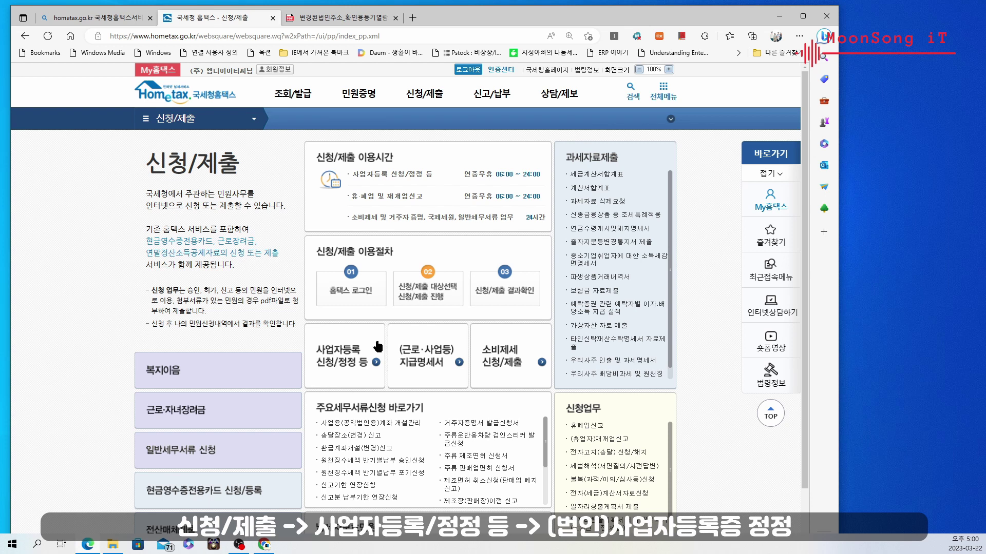
Go to 사업자등록 신청/정정 등 and choose (법인)사업자등록 정정
click(347, 364)
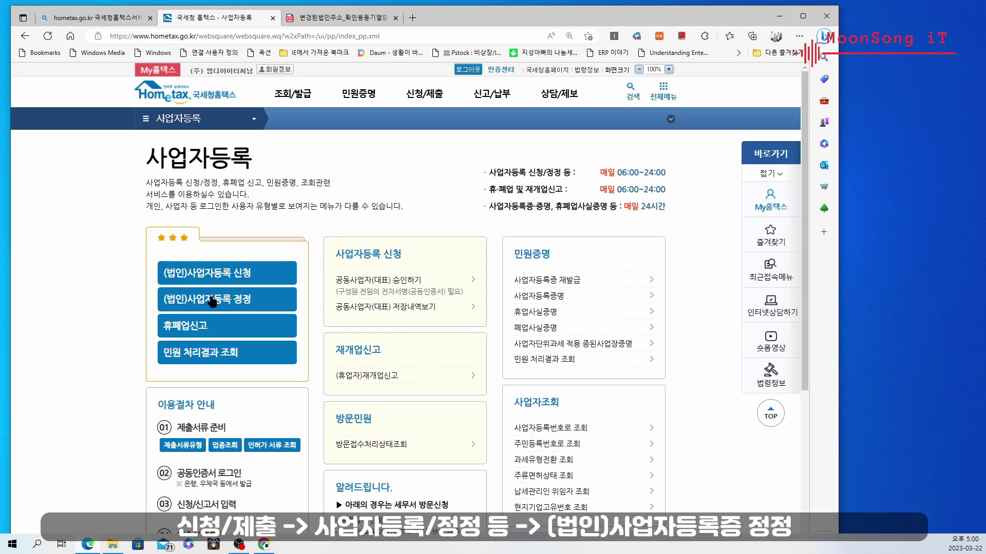
click(216, 303)
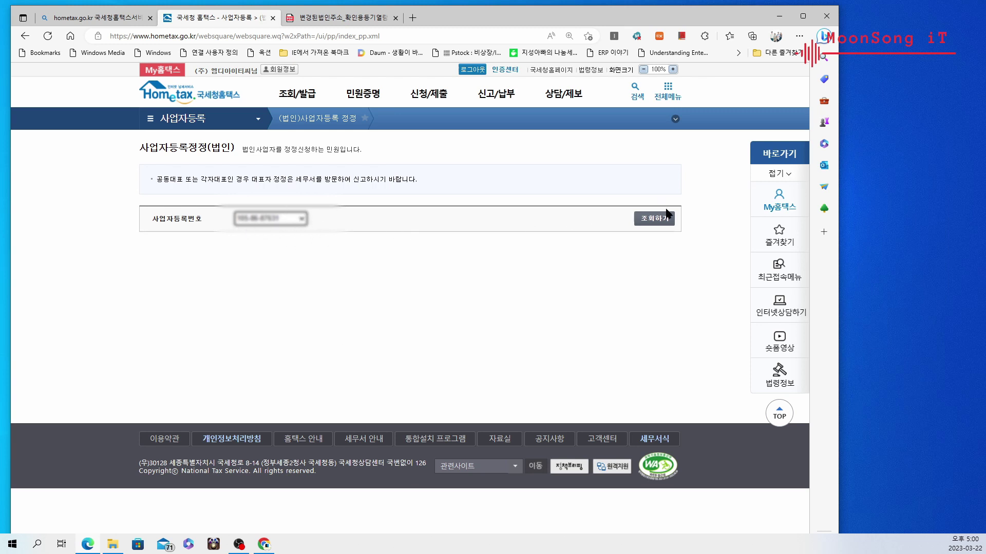
Look up the business registration number with 조회하기 and confirm, loading the company's current details
click(652, 221)
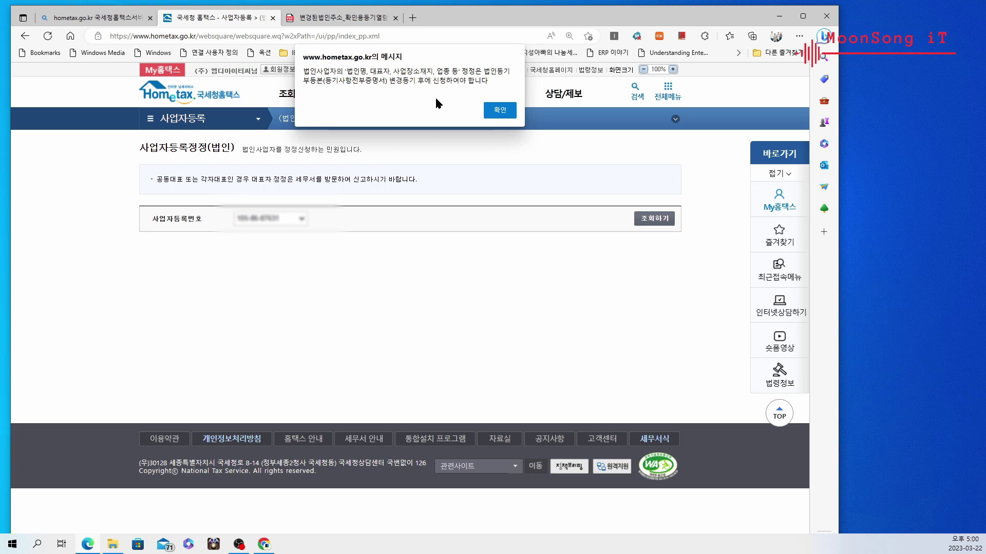
click(499, 110)
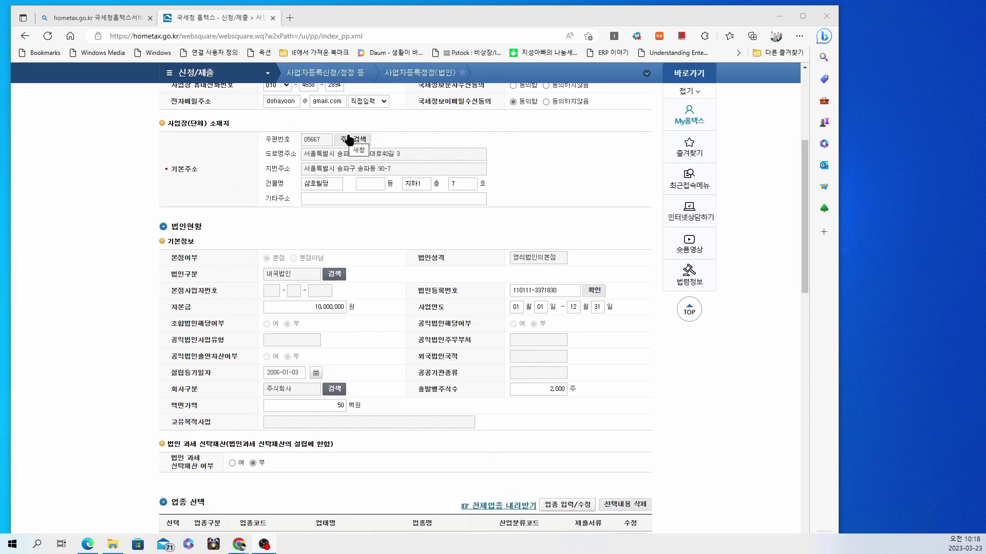
Set the business address to 세종대로 via road-name search with province and district chosen
click(352, 139)
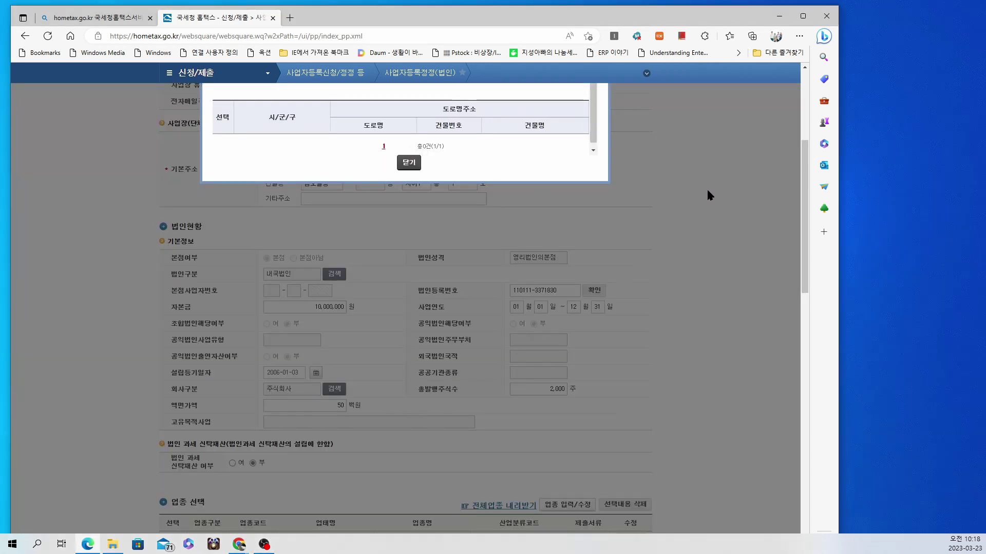
scroll(707, 189, up, 4)
scroll(701, 187, down, 1)
click(303, 187)
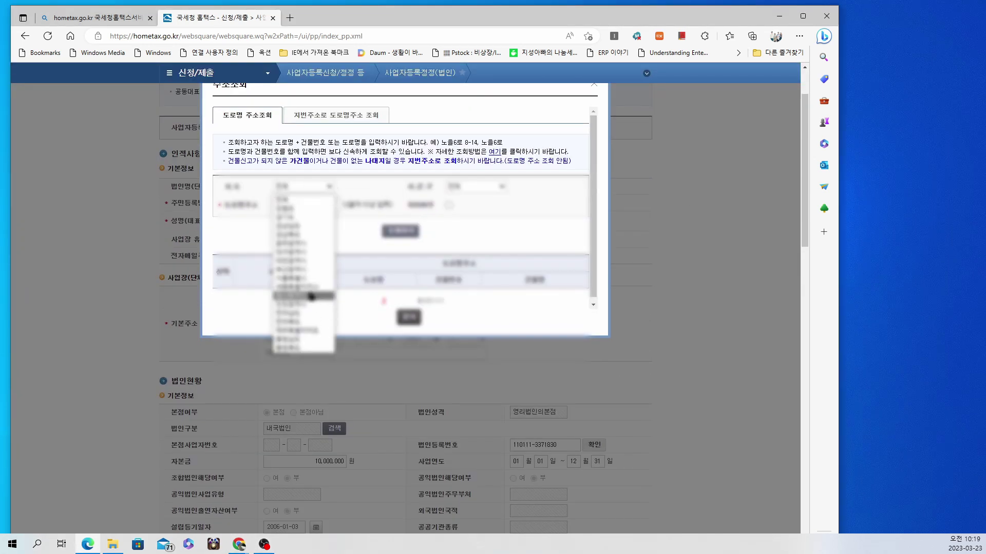
click(311, 296)
click(475, 187)
click(454, 328)
click(305, 205)
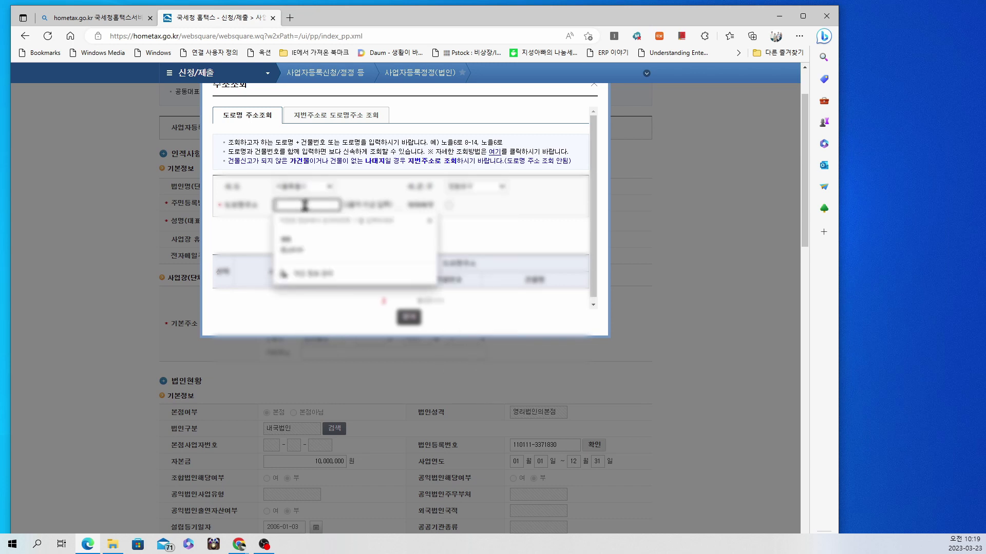
text(세종대로)
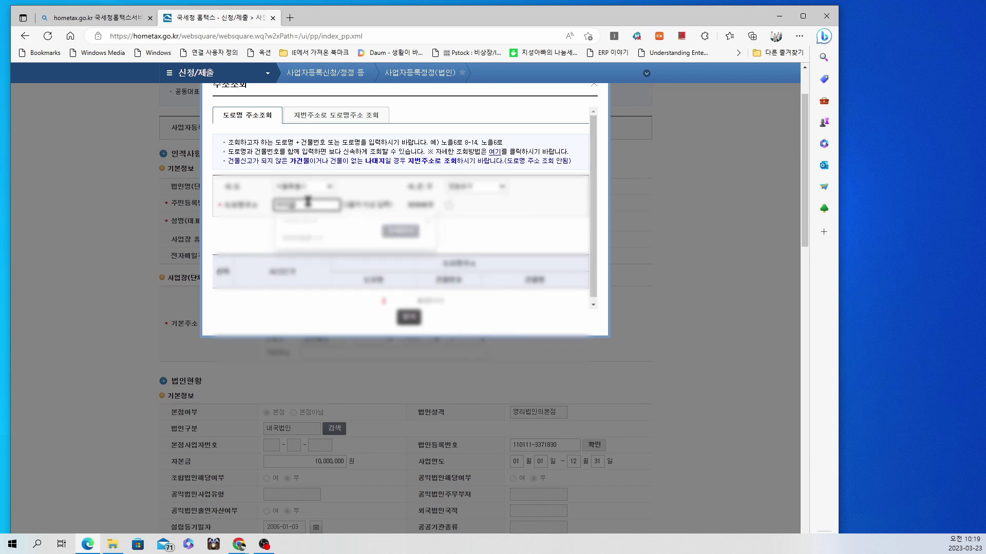
key(Return)
click(225, 299)
click(398, 319)
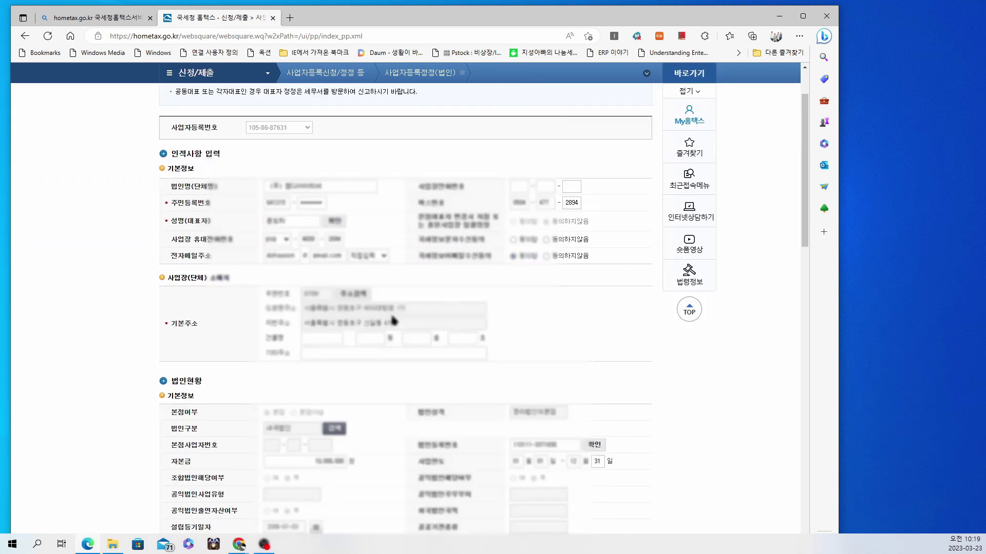
Enter building name 카페테리아, floor 4 and unit 2 for the address
click(324, 340)
text(카페)
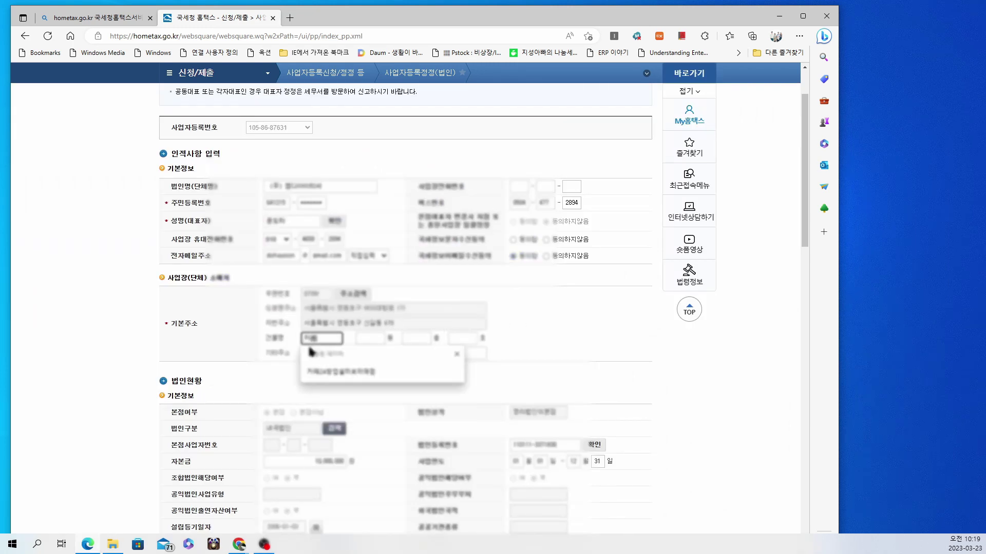
text(테리아)
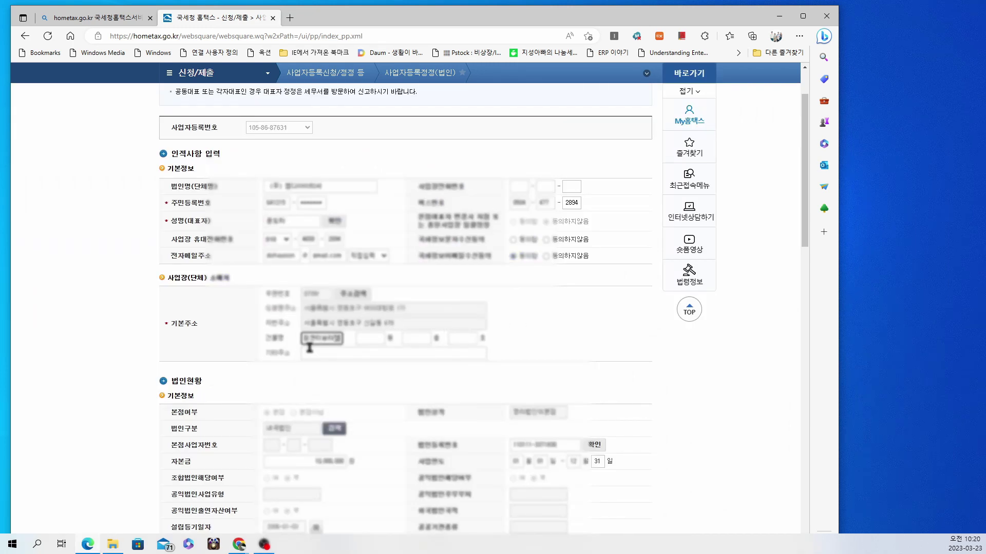
key(Tab)
key(Tab)
text(4)
key(Tab)
text(2)
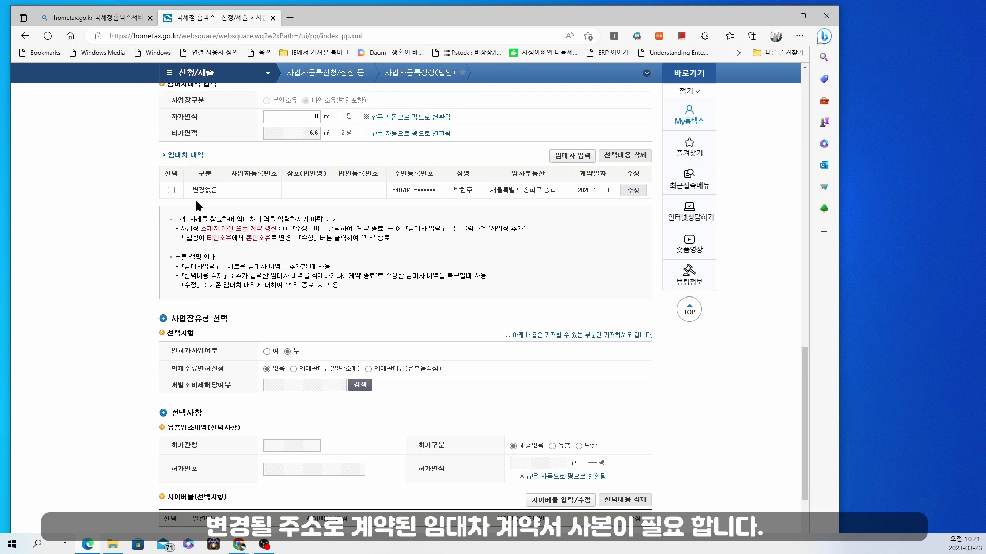
Select the existing 임대차 내역 row and open it in the 수정 edit window
click(171, 190)
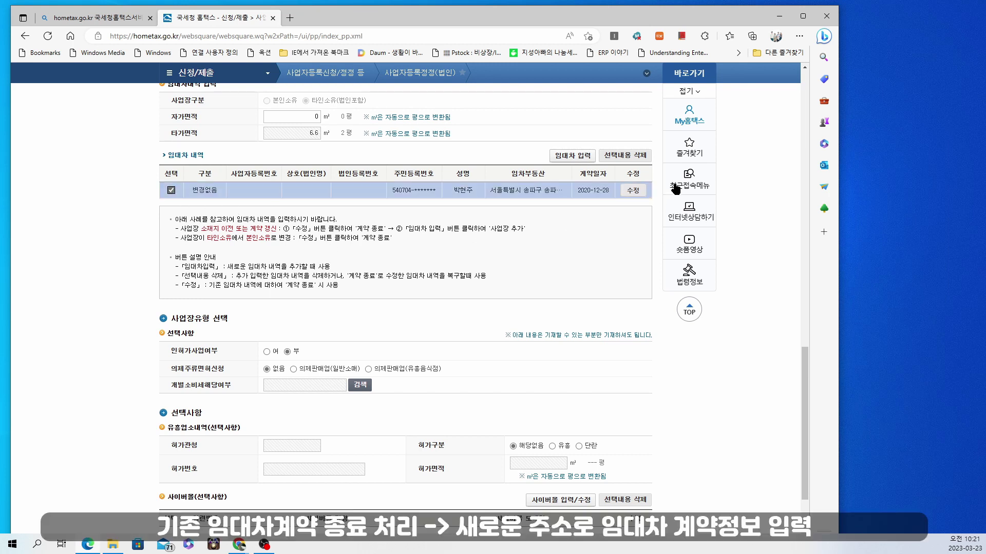
click(633, 191)
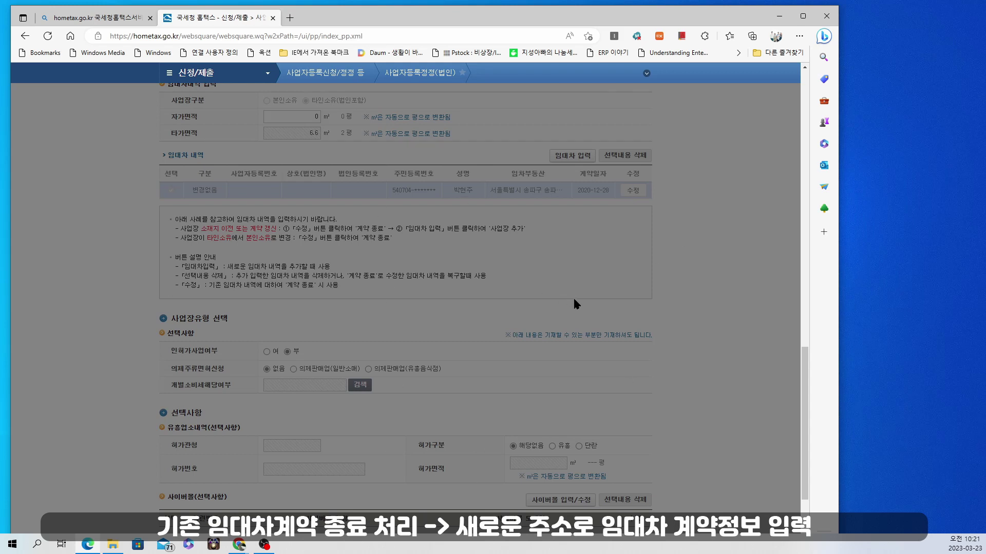
scroll(618, 321, up, 15)
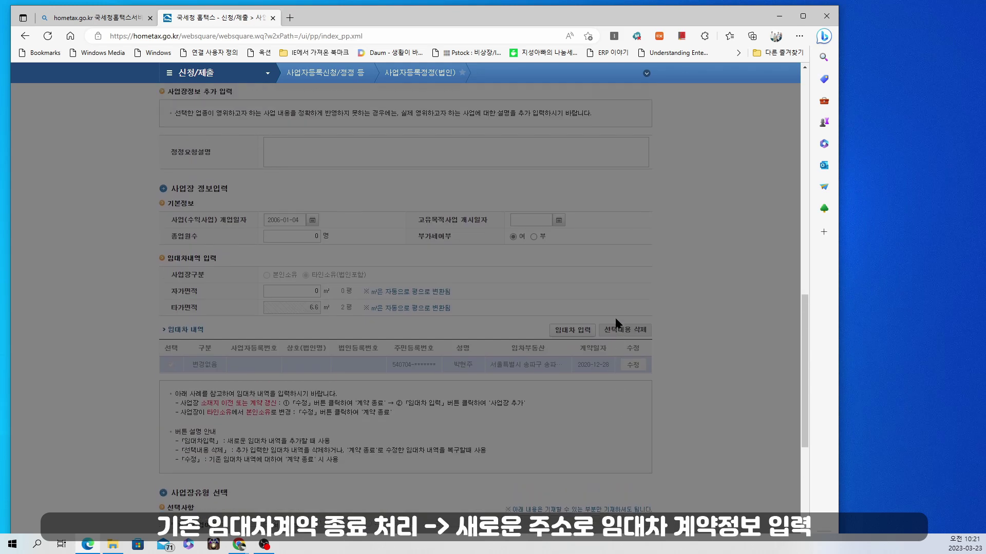
scroll(614, 321, up, 5)
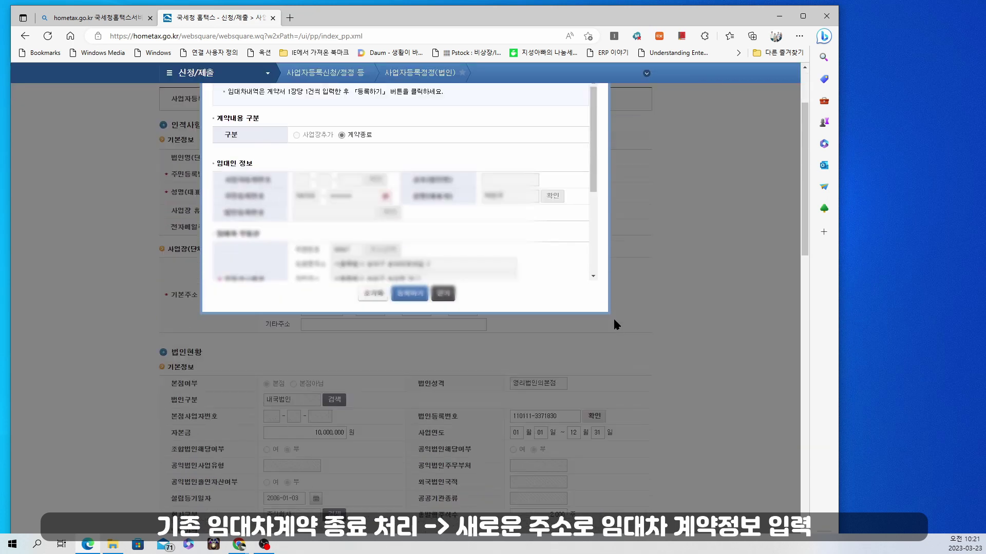
Register the existing lease as 계약종료 with the 15th as its contract end date
scroll(614, 321, up, 2)
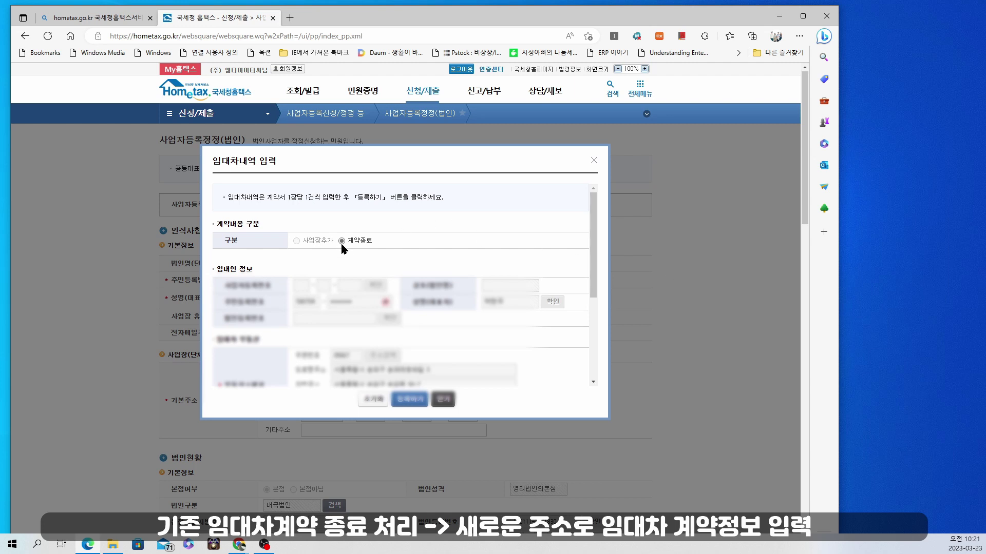
click(413, 401)
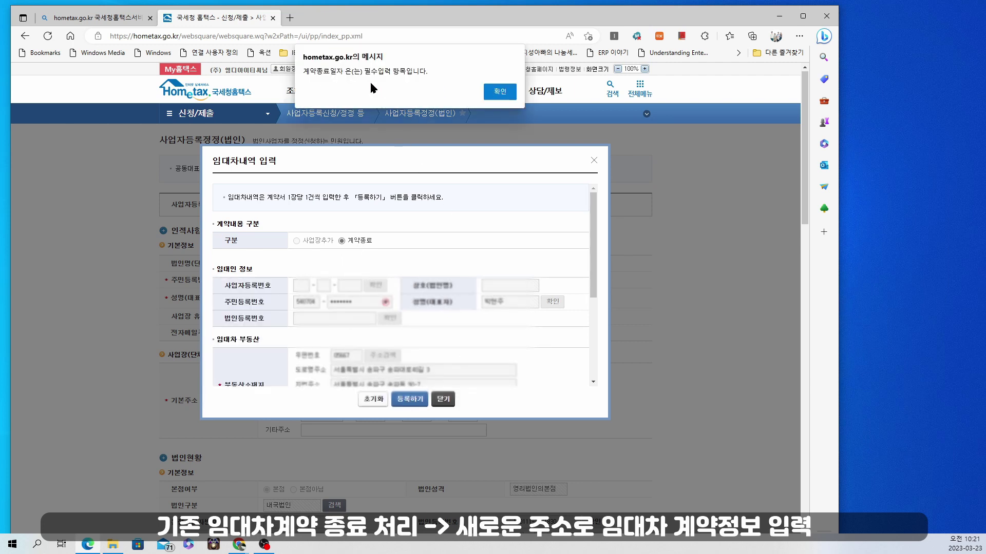
click(500, 93)
mouse_move(484, 112)
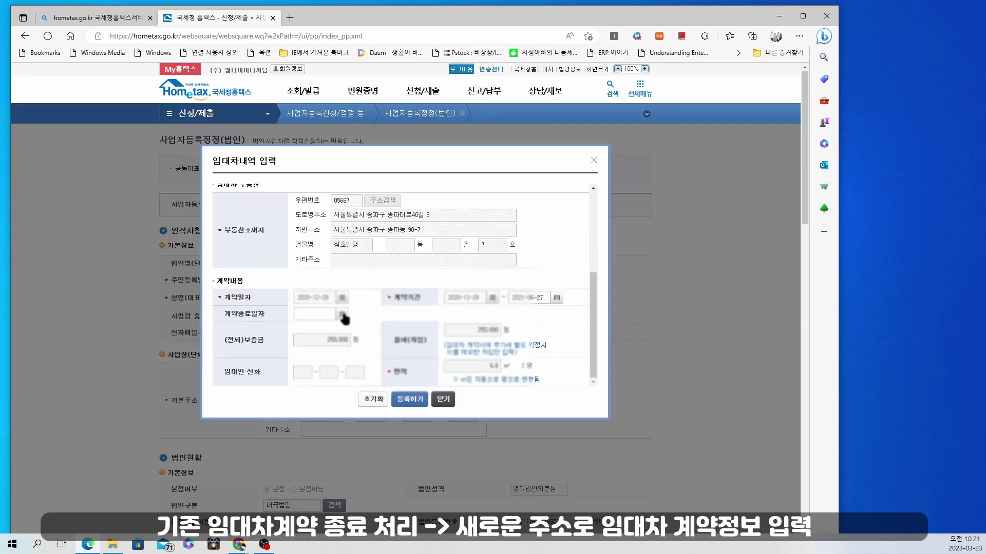
click(341, 314)
click(373, 229)
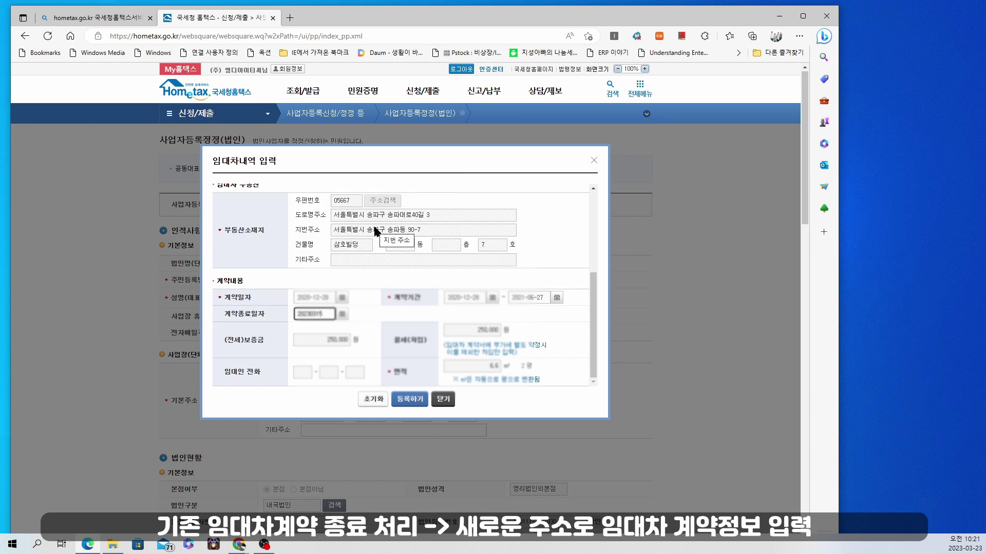
click(410, 399)
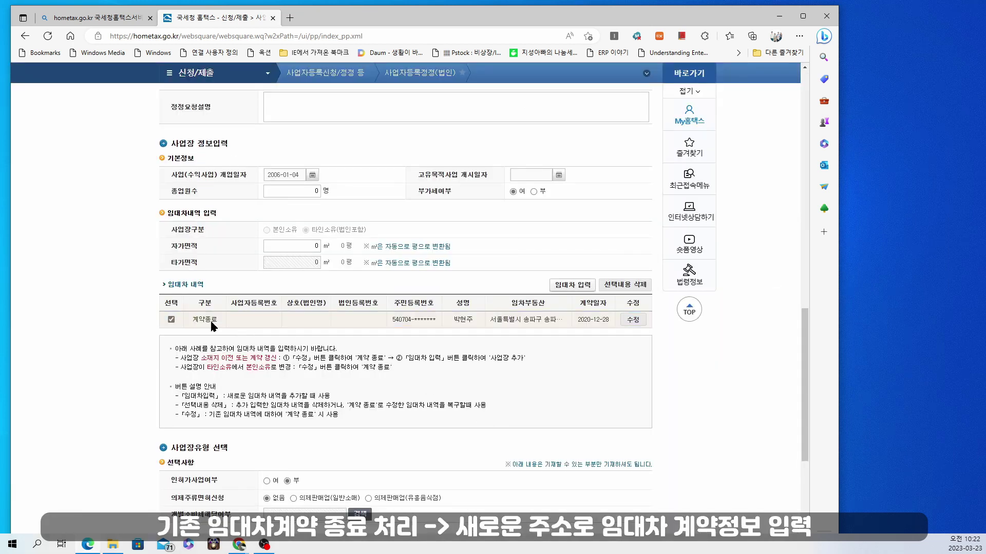
Start a new lease entry and enter and verify the lessor's business registration number
click(569, 289)
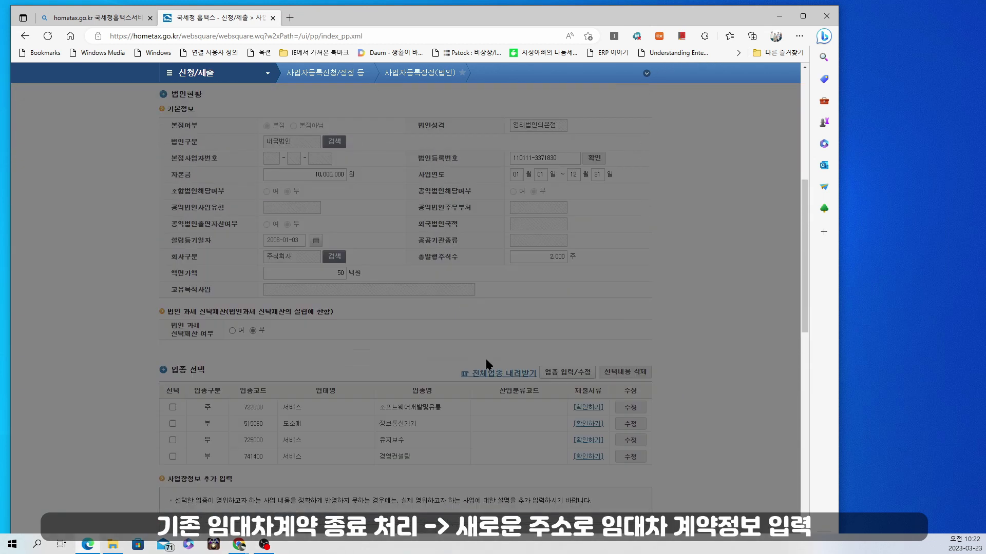
scroll(480, 369, down, 1)
scroll(480, 369, up, 1)
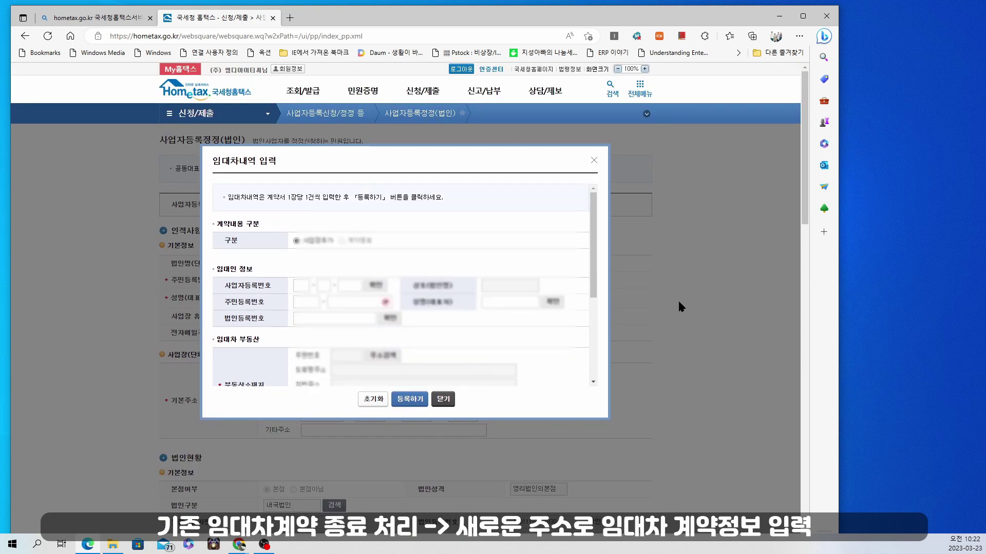
click(302, 284)
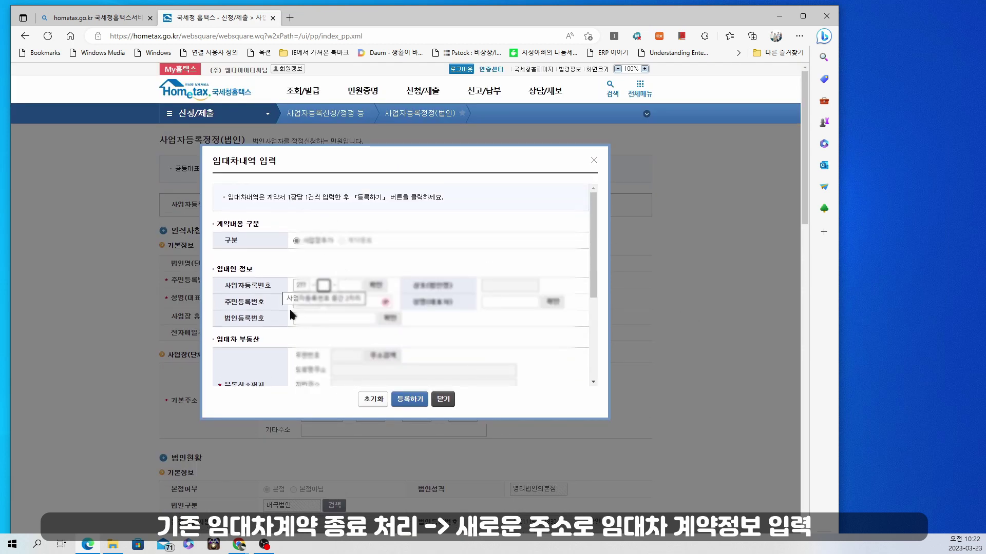
click(381, 286)
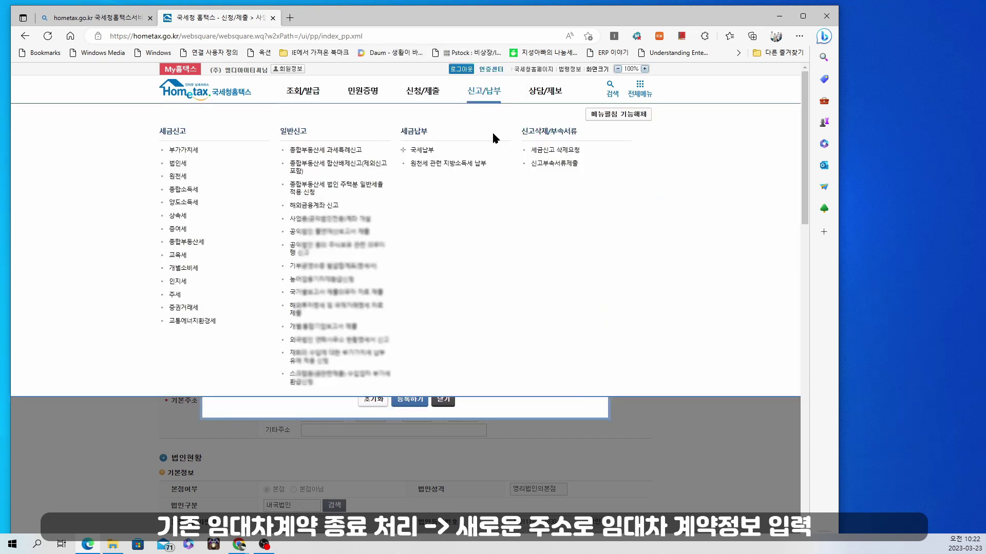
Enter the lessor representative's name and confirm it, dismissing the alert
click(310, 300)
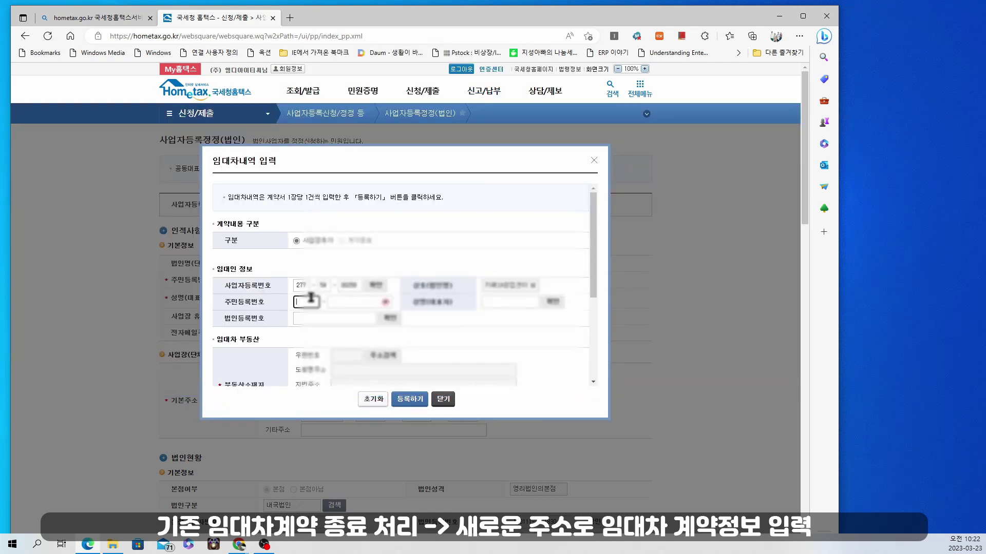
click(494, 302)
text(김)
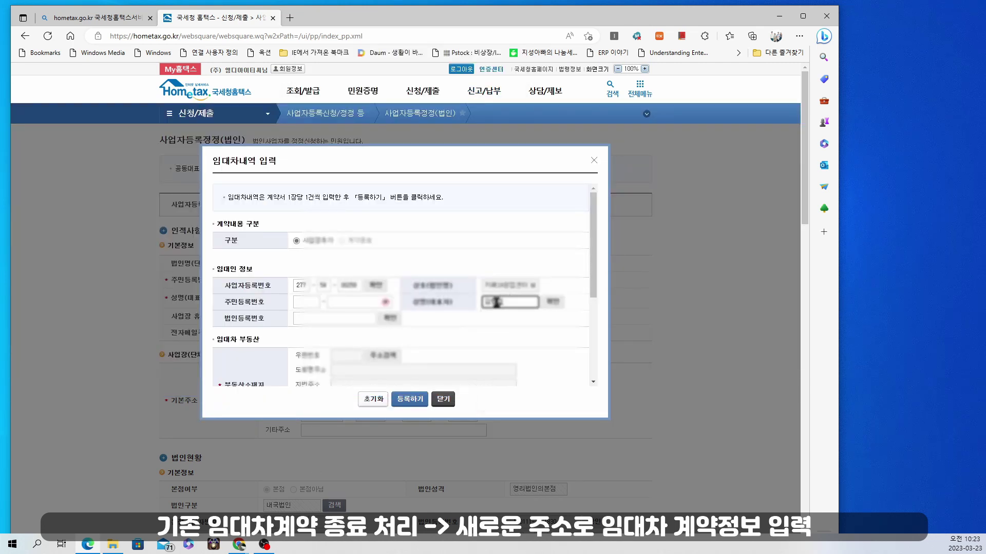
click(553, 301)
key(Return)
scroll(319, 286, down, 1)
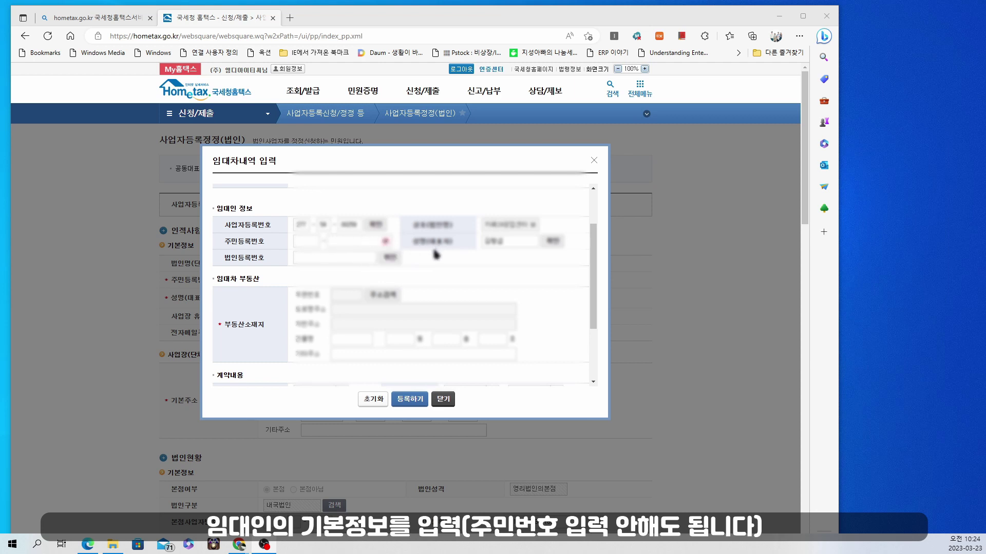
scroll(344, 264, down, 1)
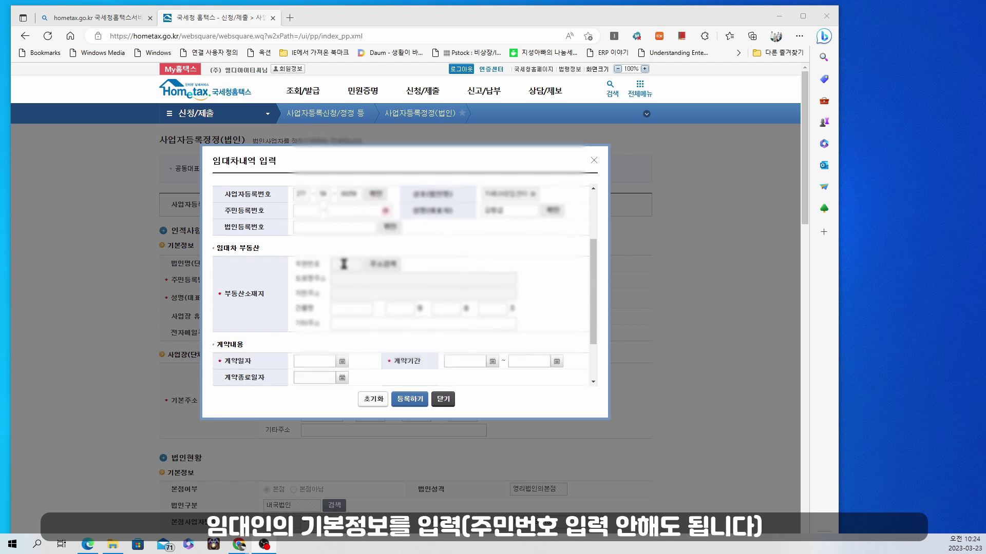
scroll(340, 265, down, 1)
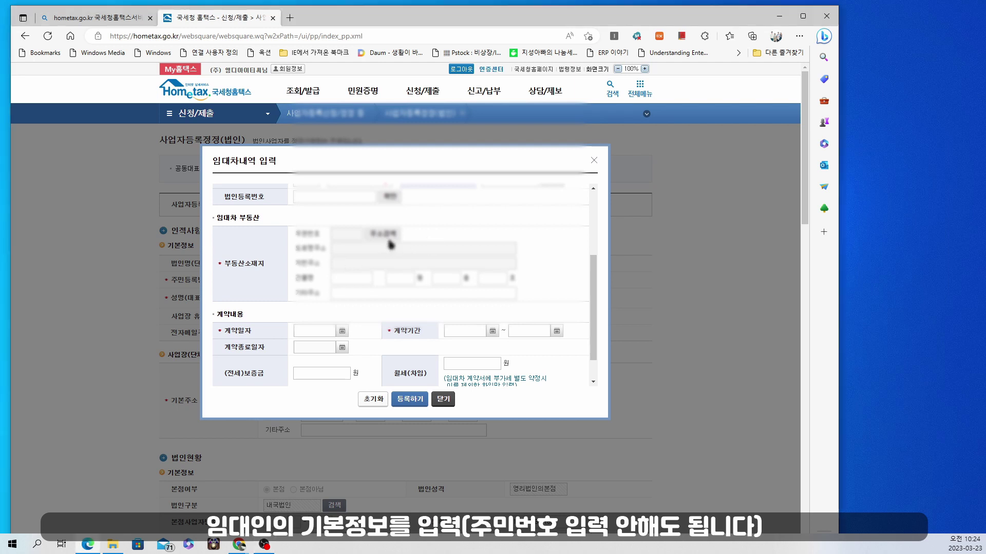
Fill in the leased property's road-name address, choosing its province and district
click(390, 240)
click(330, 264)
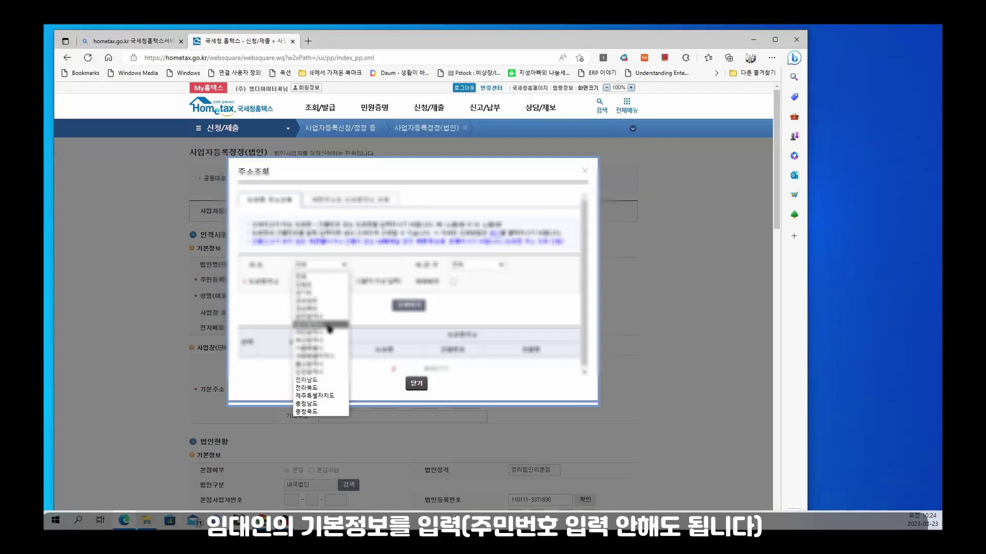
click(330, 325)
click(308, 282)
click(410, 305)
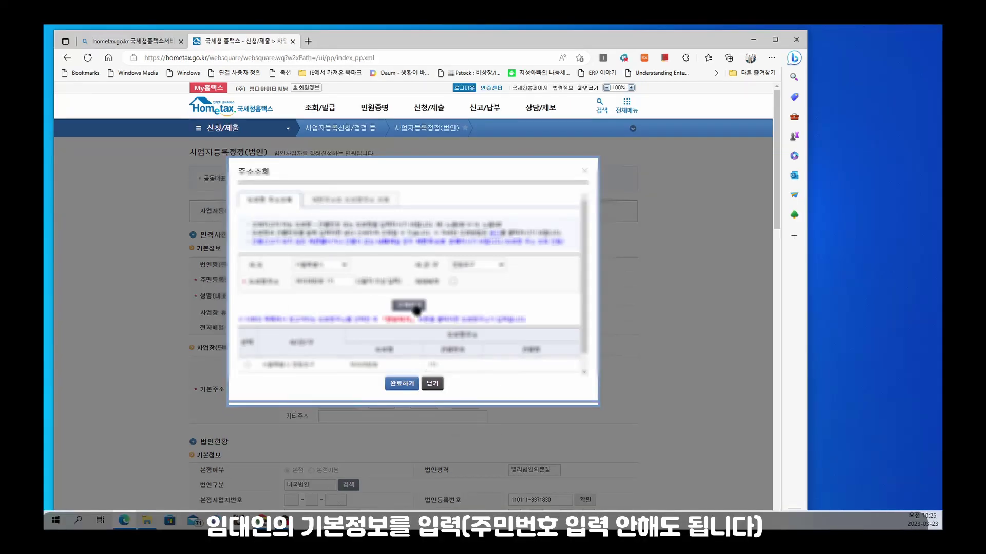
click(248, 364)
click(402, 384)
click(346, 279)
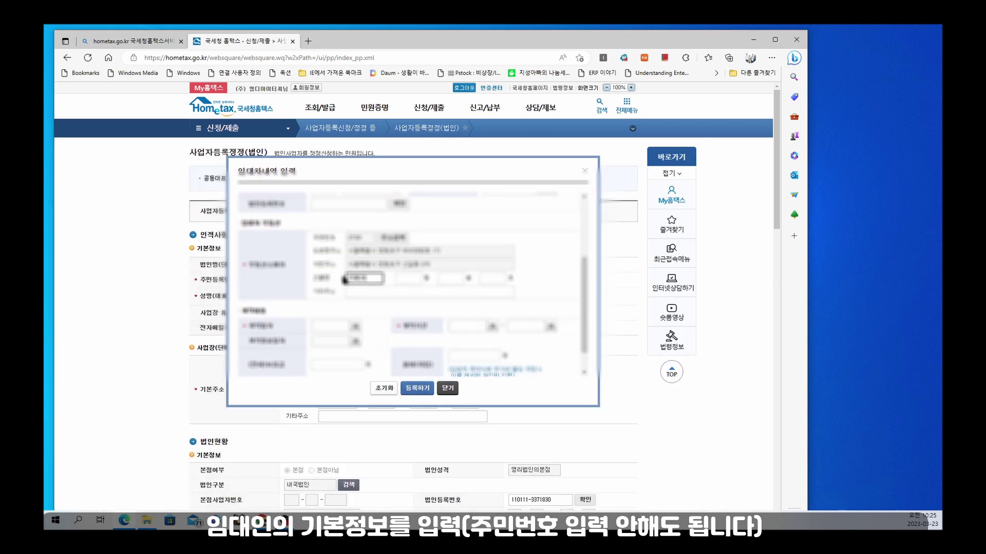
Set the contract date, lease period, deposit and monthly rent, then register the new lease
click(355, 326)
click(402, 292)
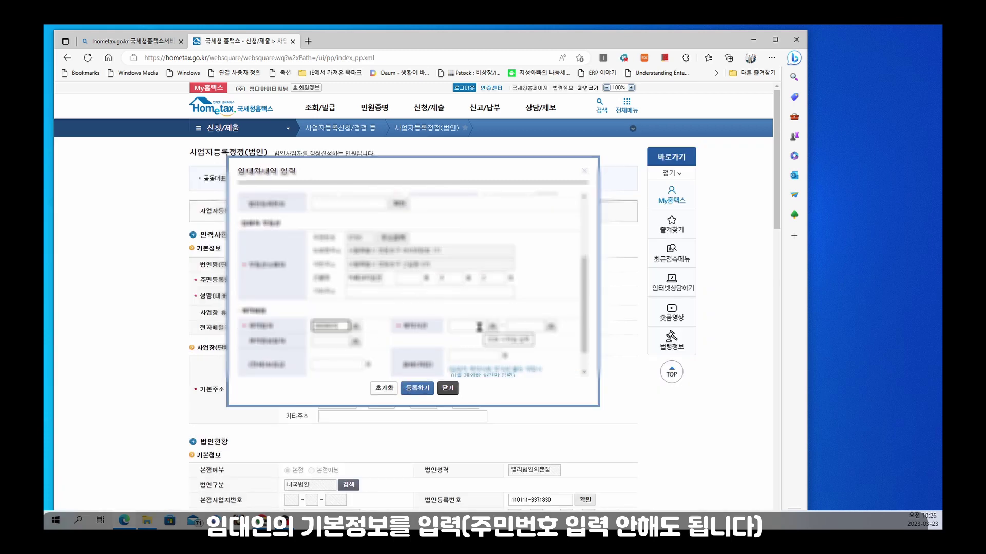
click(551, 327)
click(478, 265)
click(329, 364)
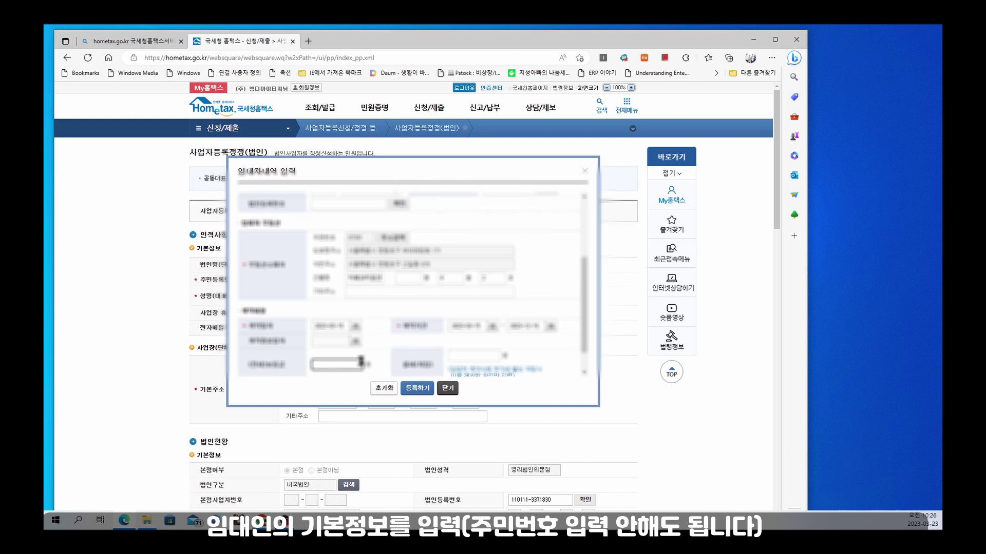
click(456, 356)
scroll(451, 329, down, 1)
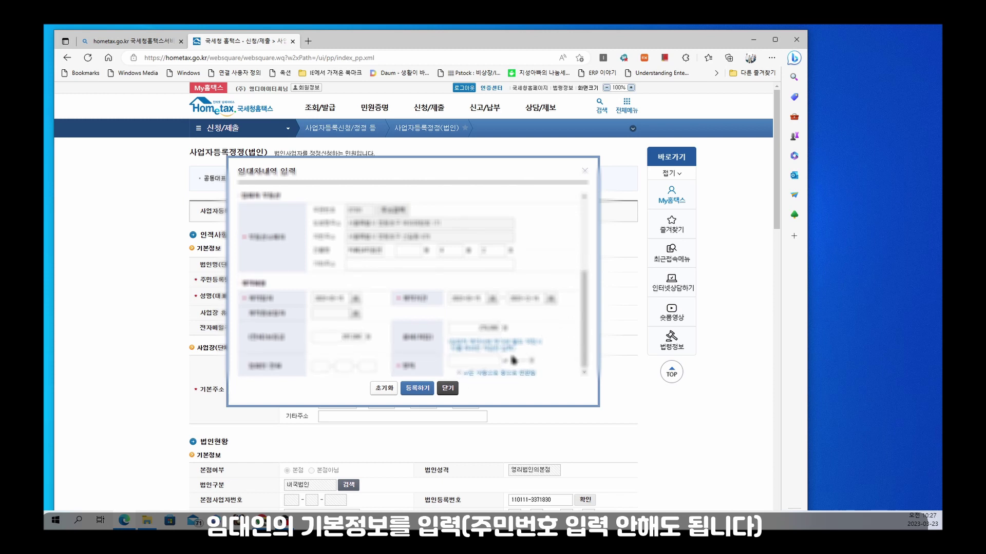
click(320, 368)
click(453, 381)
click(506, 387)
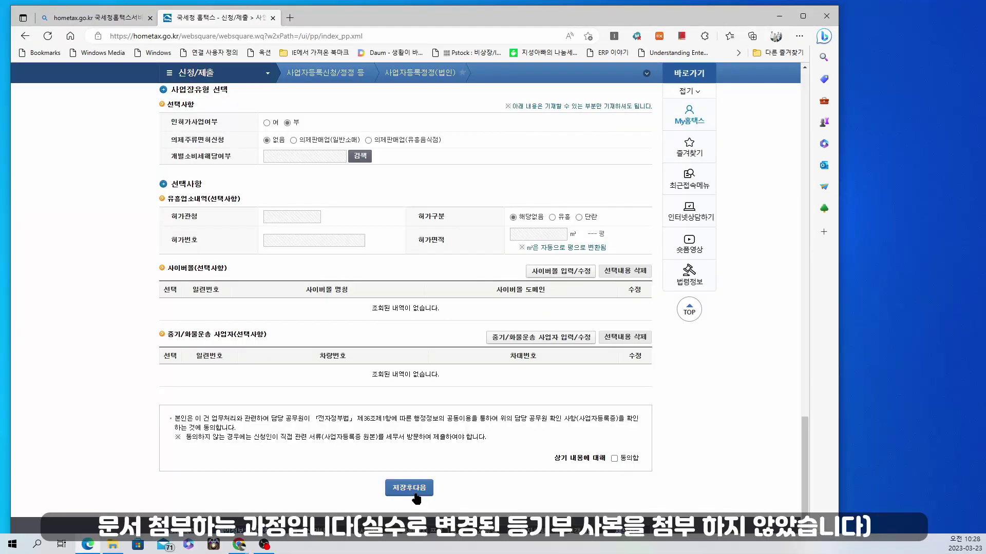
Save with 저장후다음, accepting the special-character and mobile-consent alerts
click(418, 489)
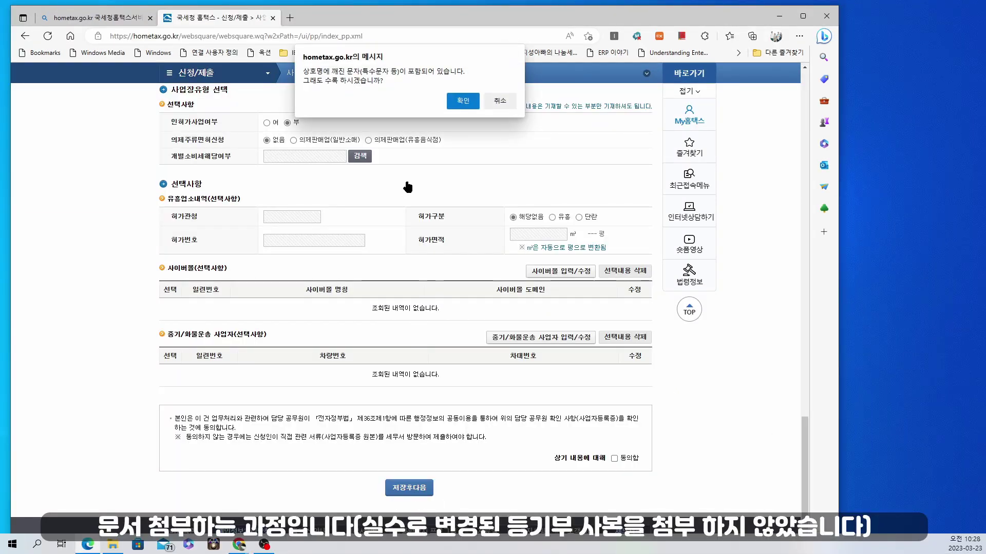
click(463, 101)
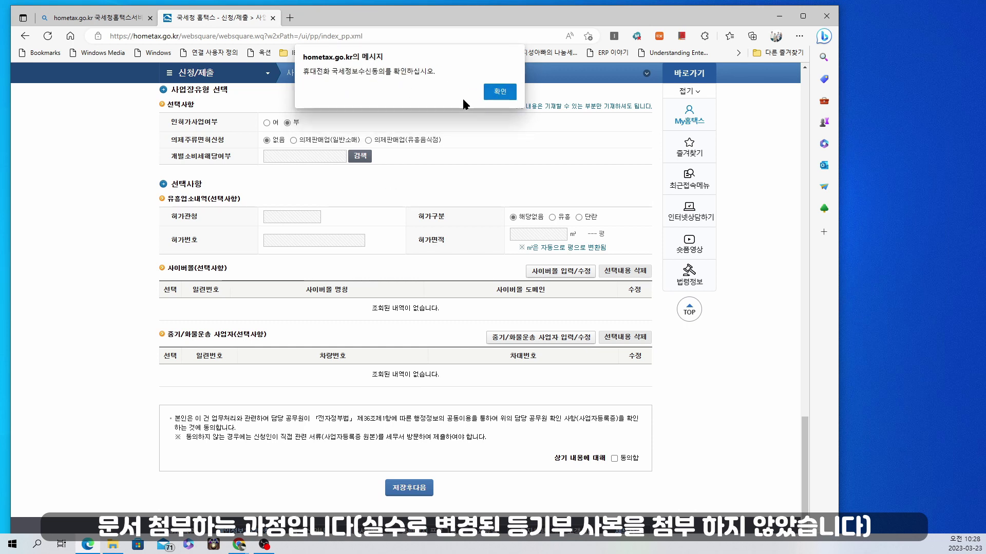
click(496, 93)
Attach the lease contract image from the prepared documents folder
click(328, 165)
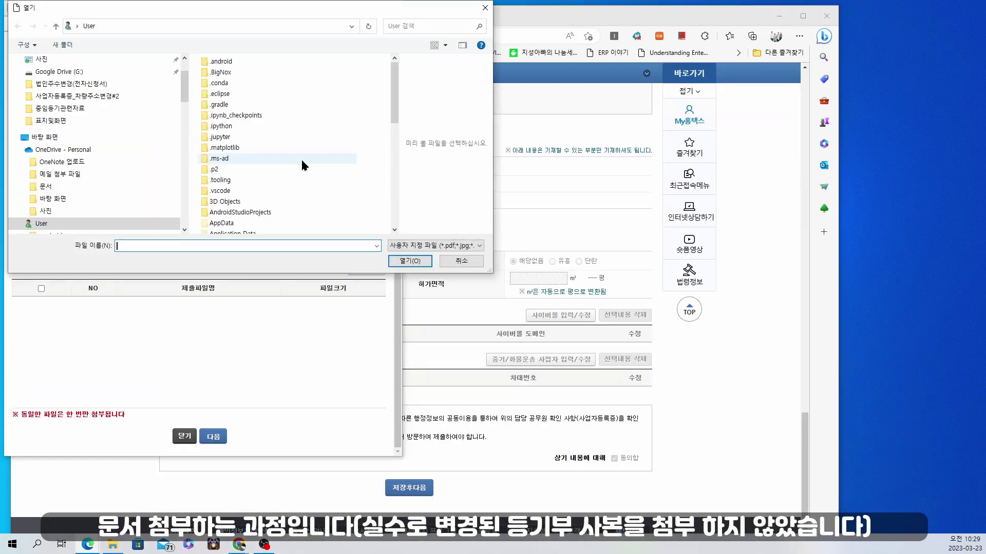
scroll(189, 91, down, 1)
scroll(189, 91, up, 1)
click(97, 102)
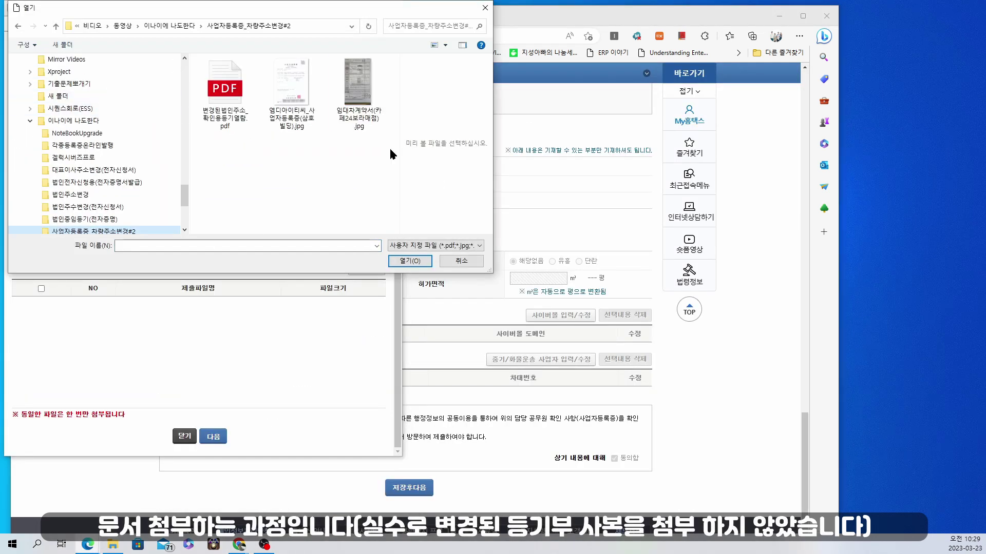
click(389, 147)
click(401, 262)
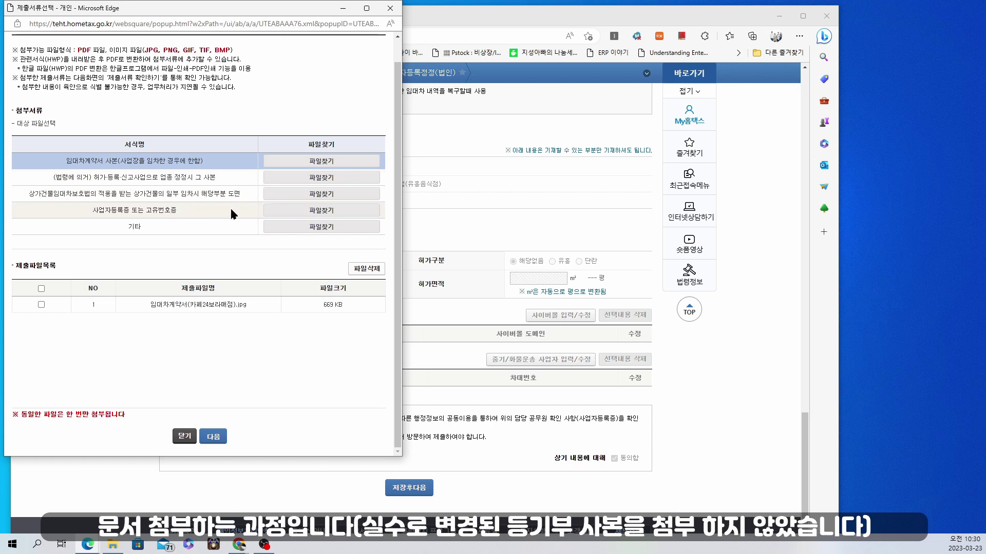
Attach the business registration certificate file and open the 제출서류 preview
click(286, 210)
click(357, 110)
click(410, 260)
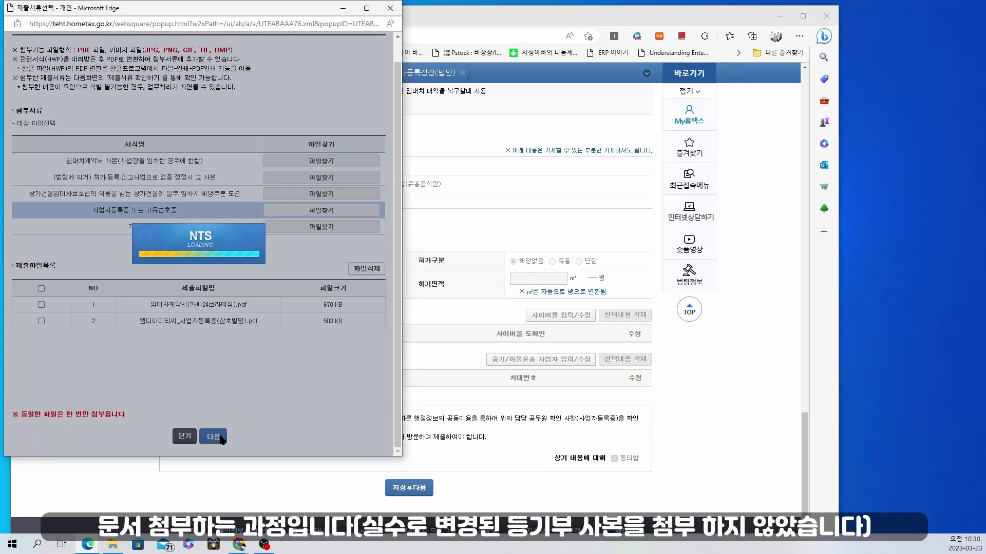
click(220, 435)
click(283, 340)
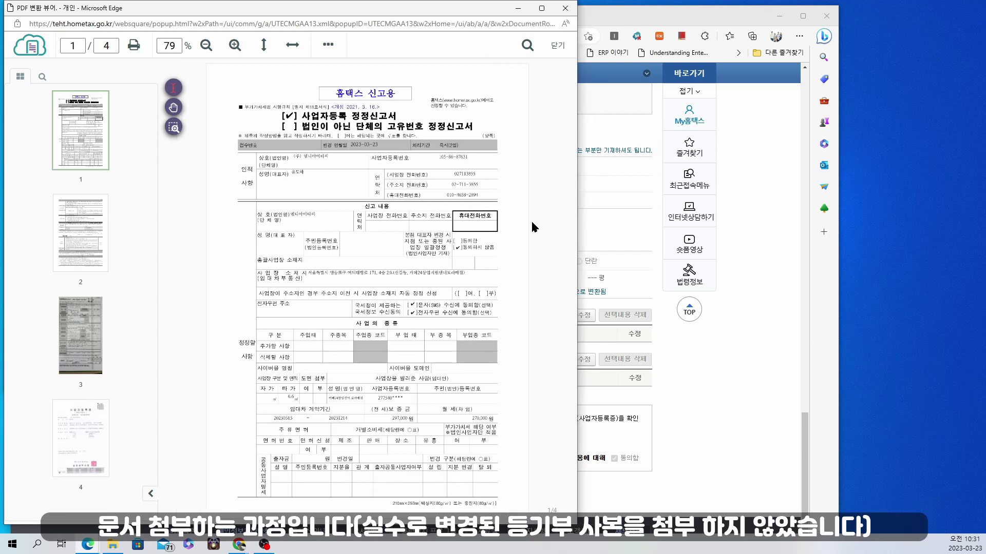
Review all four pages of the application PDF and confirm submitting the correction application
scroll(522, 222, down, 3)
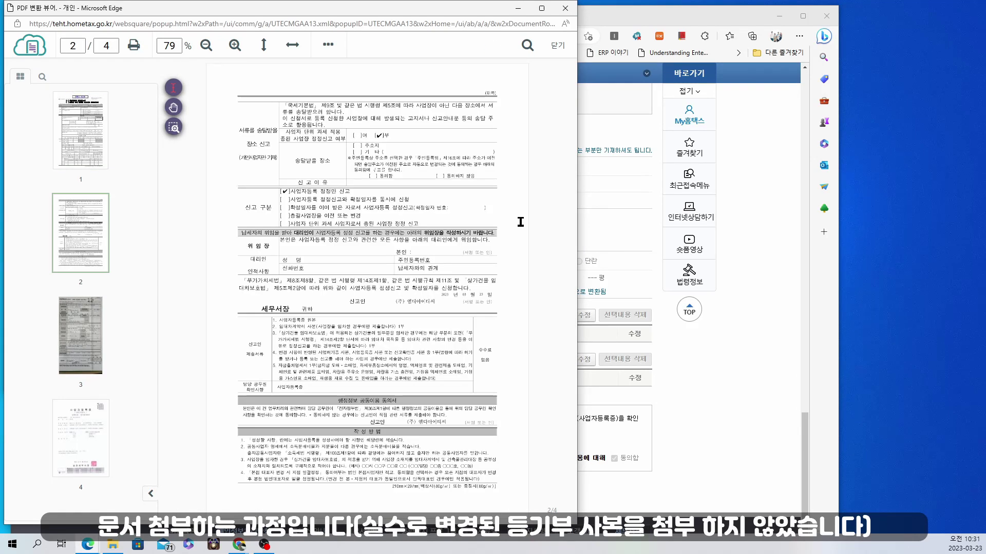
scroll(520, 222, down, 3)
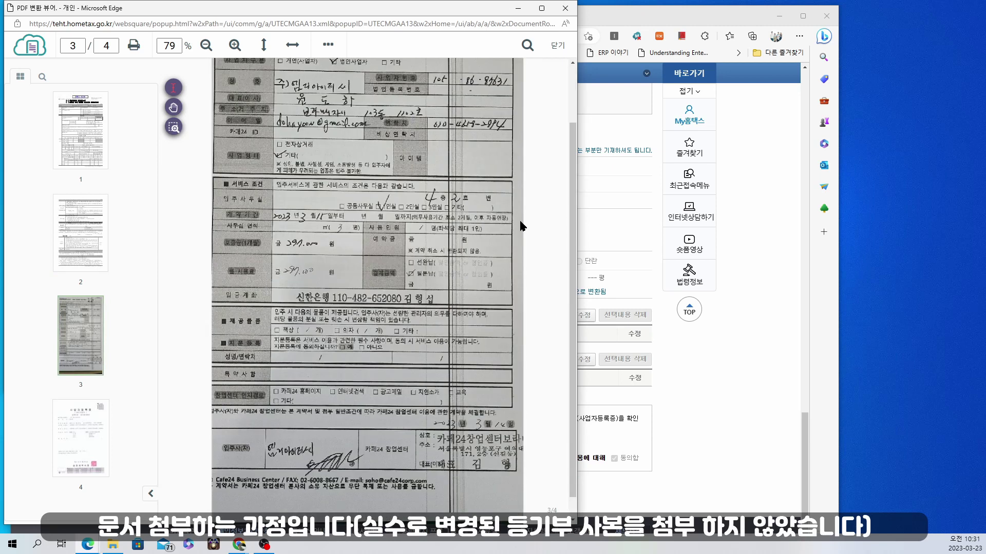
scroll(521, 225, down, 3)
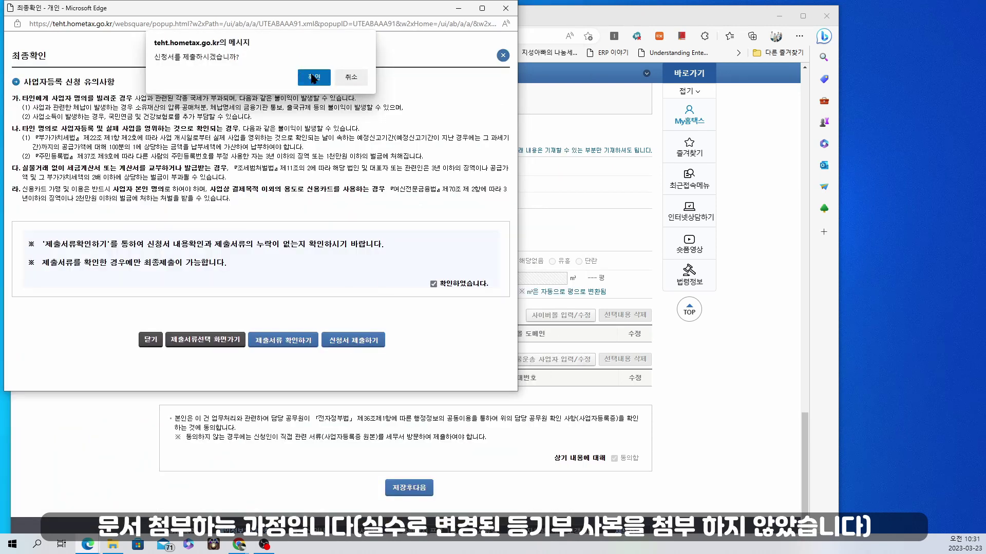
click(316, 75)
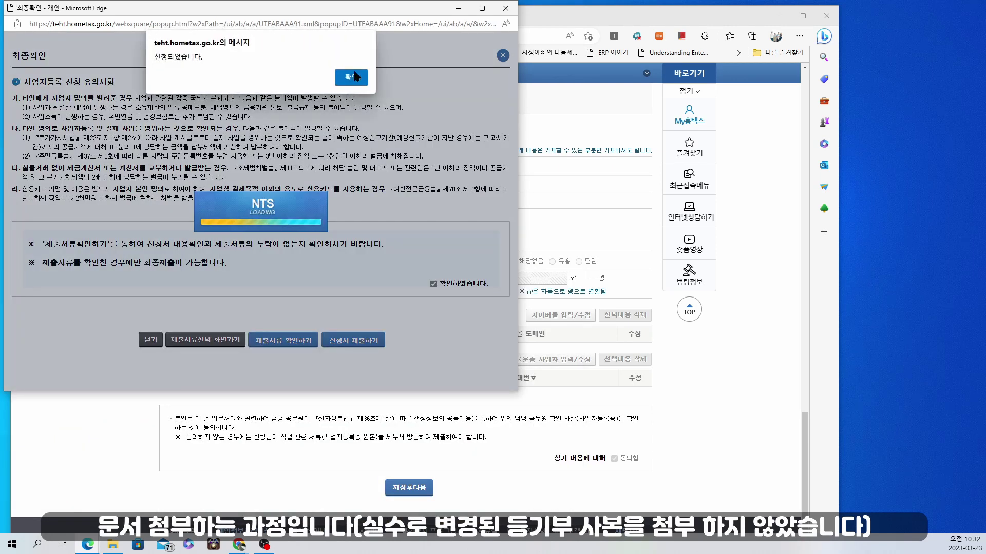
Acknowledge the 신청되었습니다 alert confirming the correction application was submitted
click(355, 76)
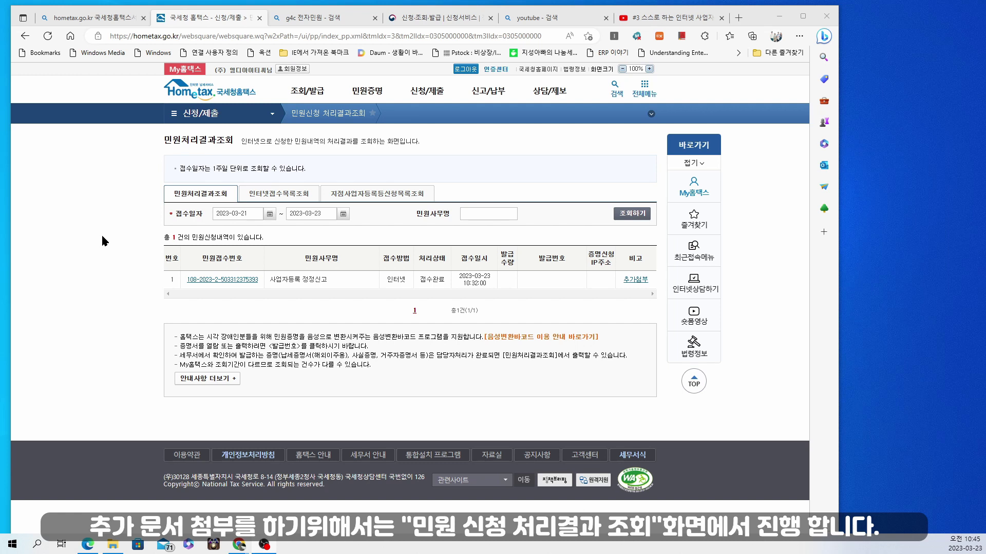
Open 민원신청 처리결과조회 under 신청/제출, then switch to the 사업자등록정정(법인) page
mouse_move(436, 93)
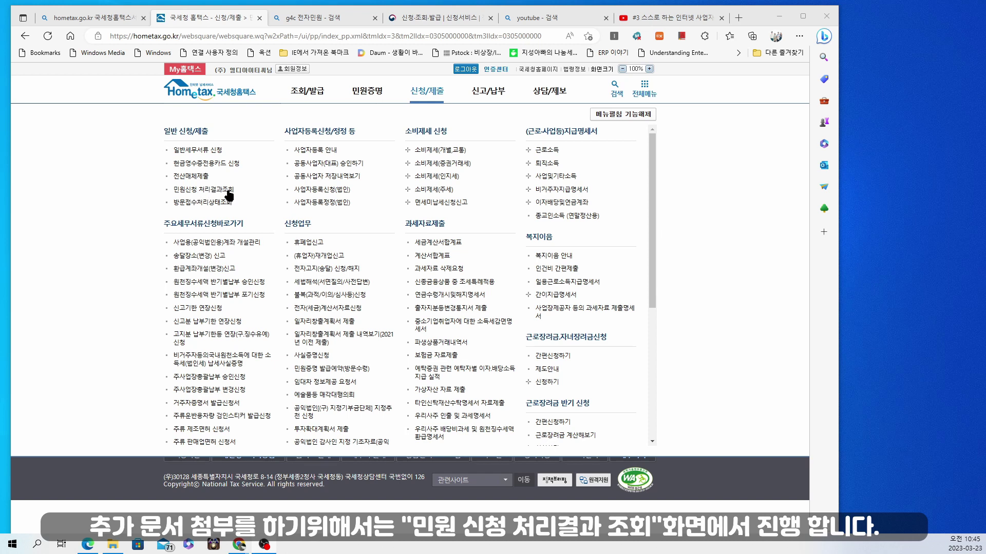
click(229, 190)
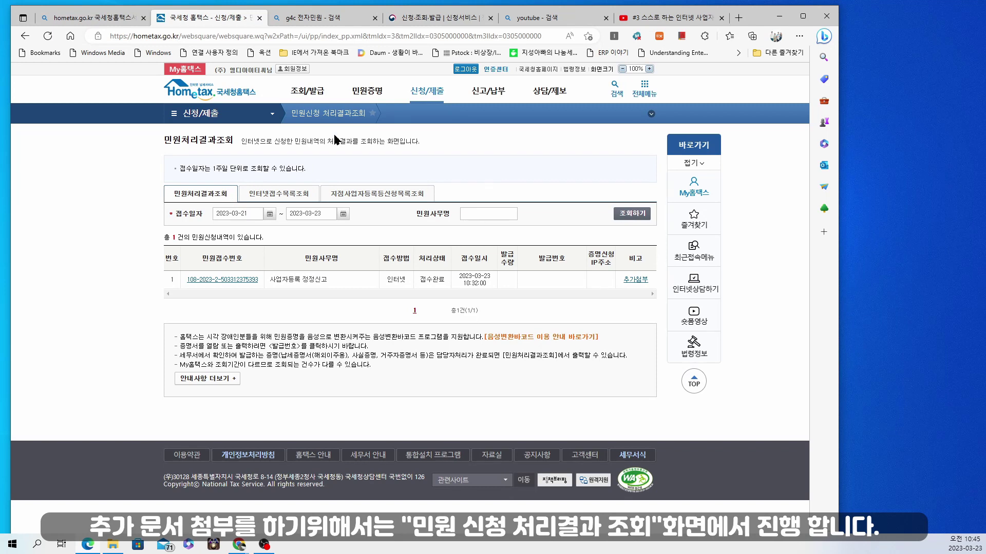
mouse_move(379, 96)
mouse_move(427, 95)
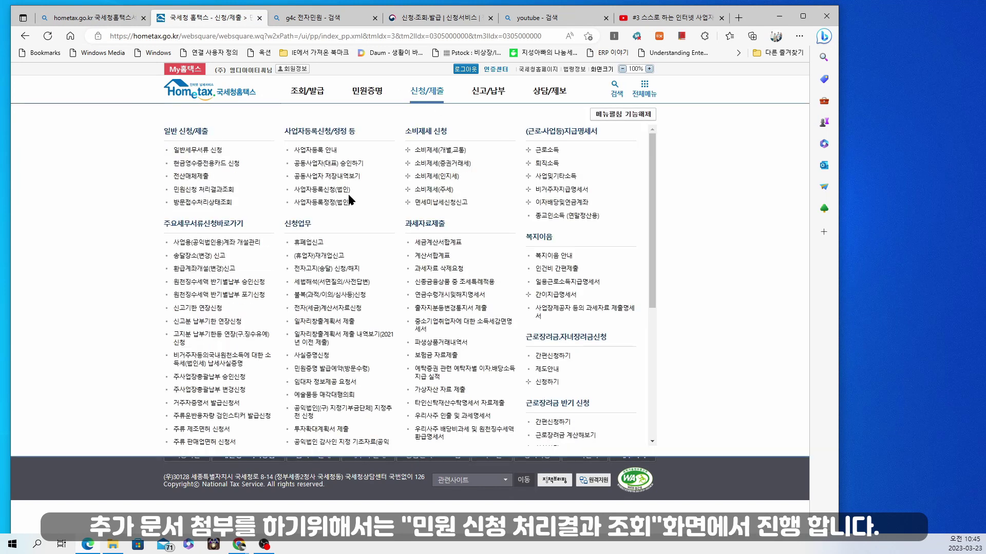
click(322, 203)
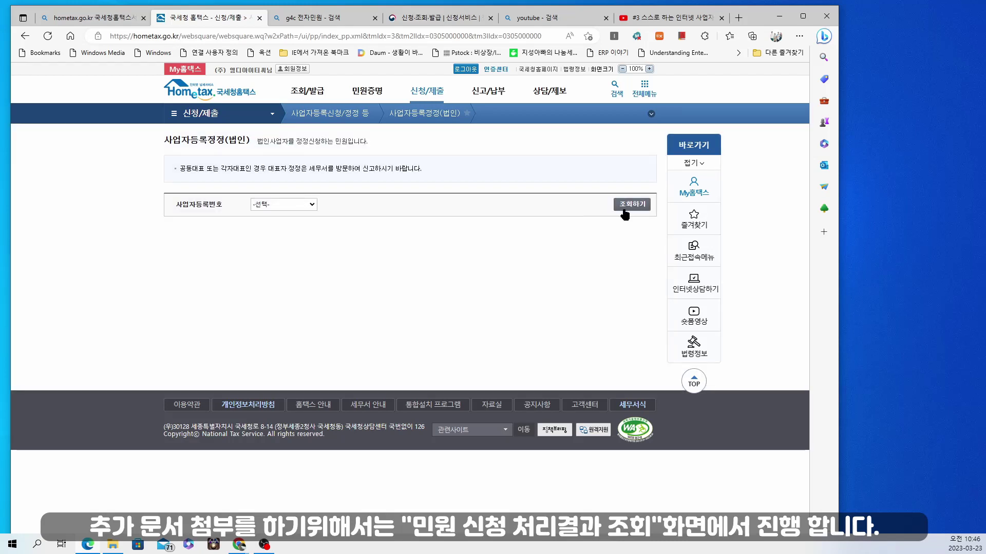
Look up the company's registration number and dismiss the registry-change and duplicate-application alerts
click(290, 205)
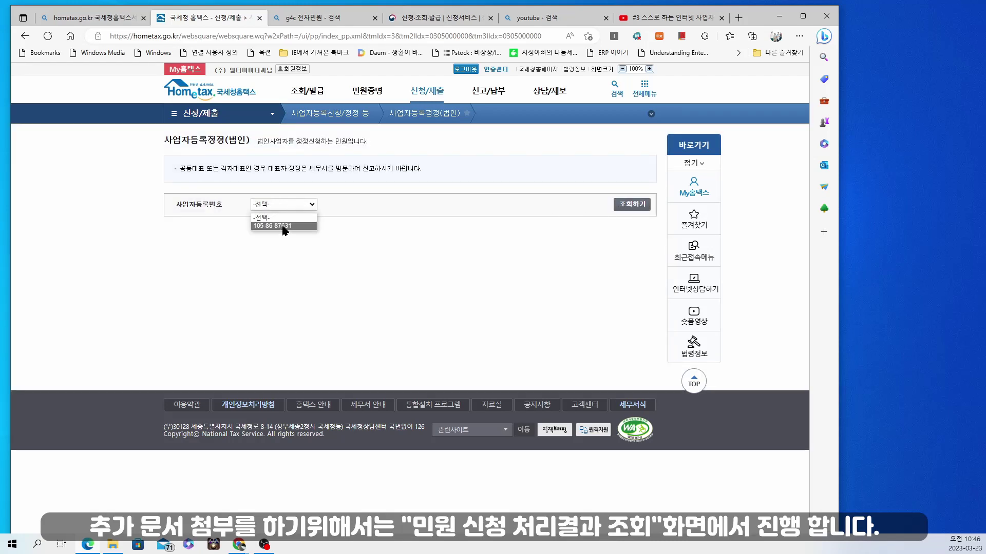
click(283, 226)
click(632, 206)
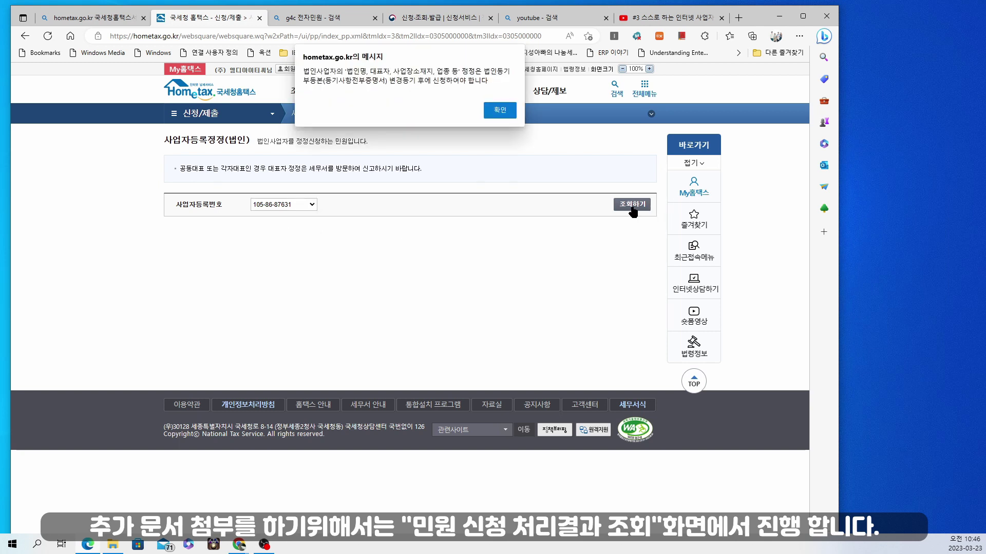
click(498, 113)
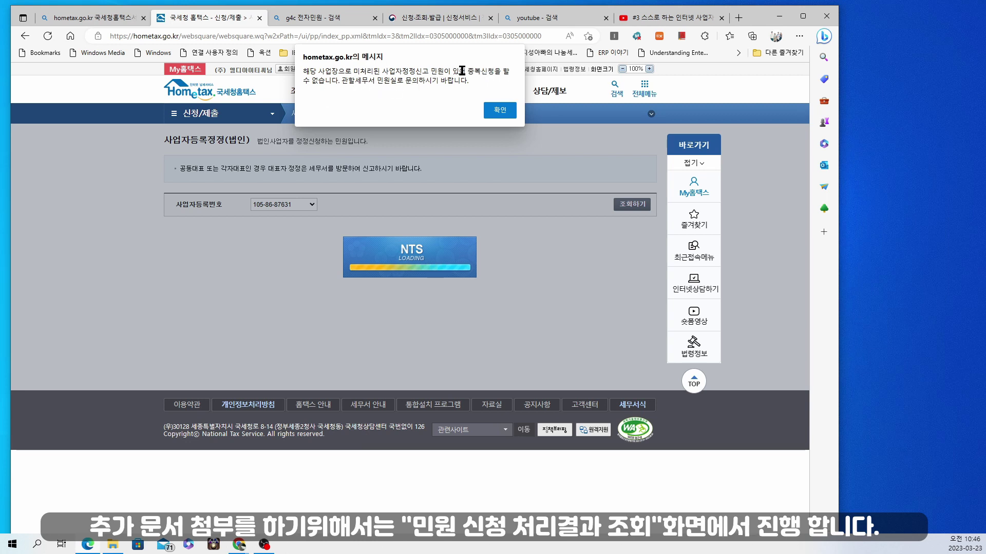
click(499, 110)
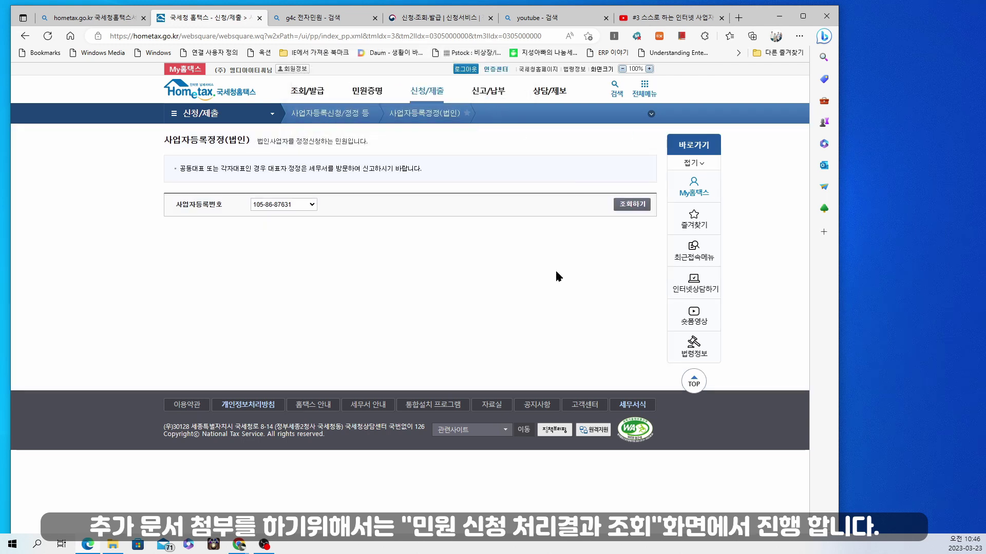